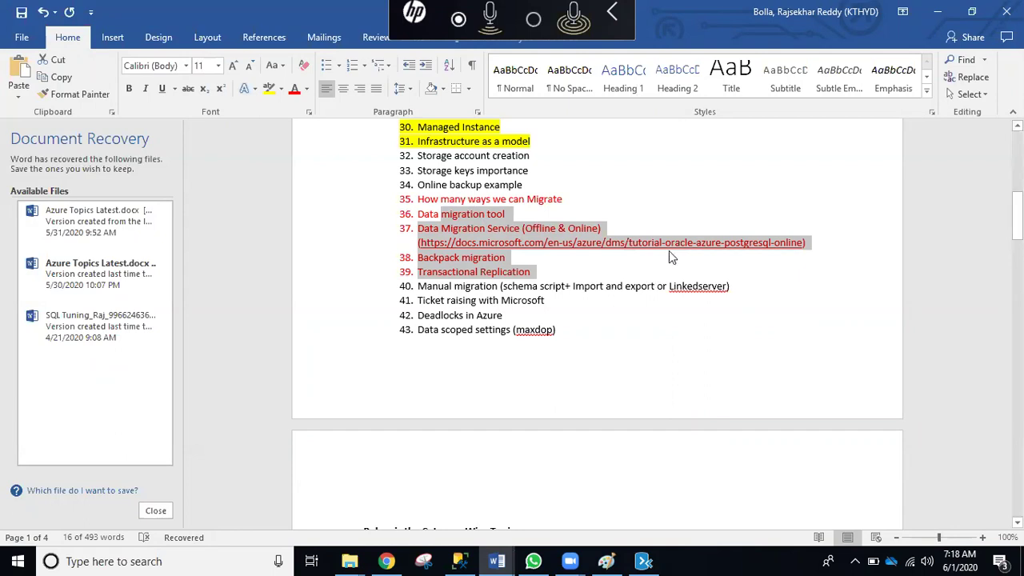
Select the "Data migration tool" topic in the numbered Azure topics list
left_click(590, 200)
left_click_drag(525, 214, 433, 215)
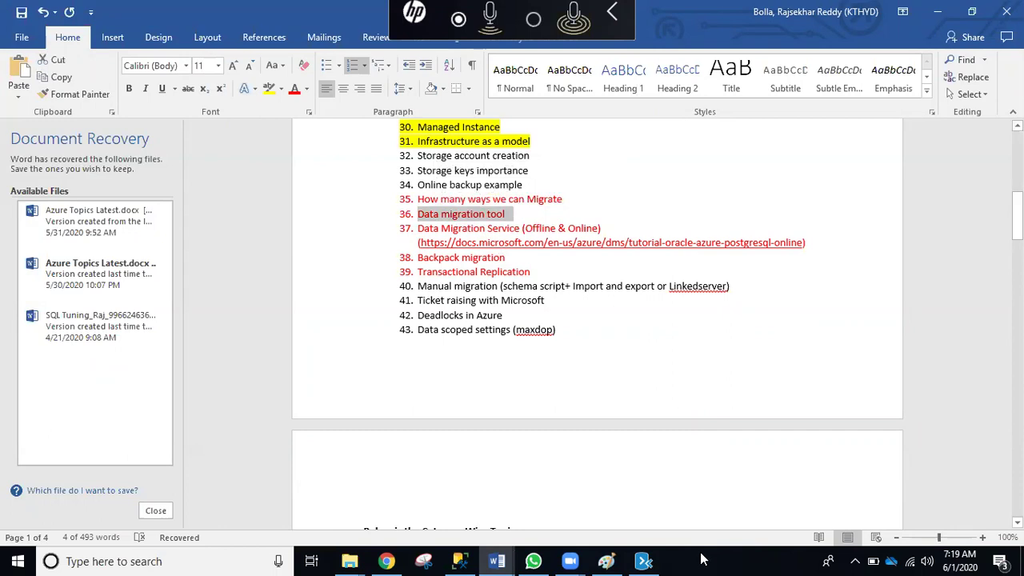
Switch to Paint and add freehand strokes over the circled "Schema data" label, leaving the drawing once marked
left_click(606, 561)
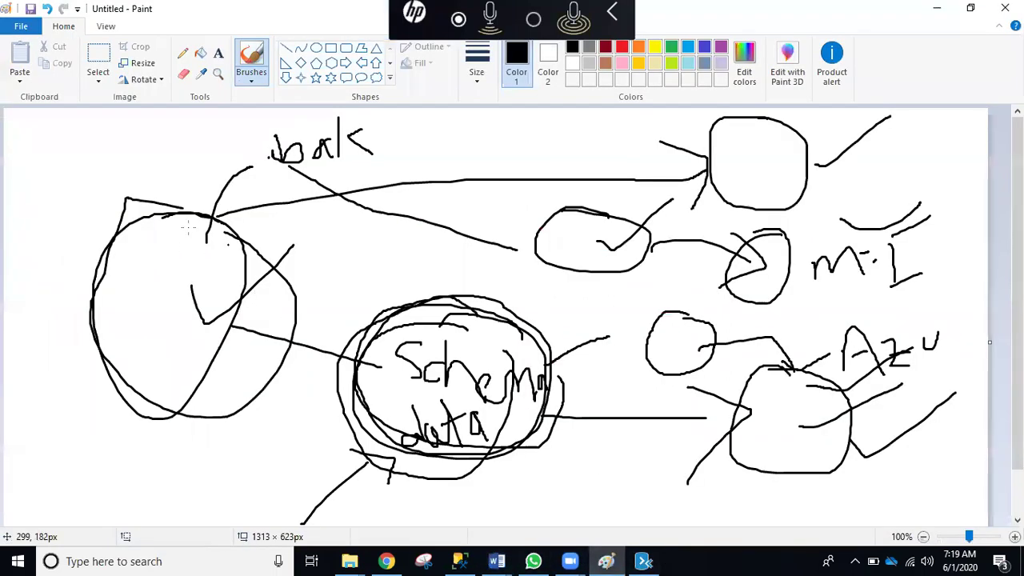
mouse_move(458, 333)
left_mouse_down()
mouse_move(417, 337)
mouse_move(479, 394)
mouse_move(416, 450)
mouse_move(468, 406)
left_mouse_up()
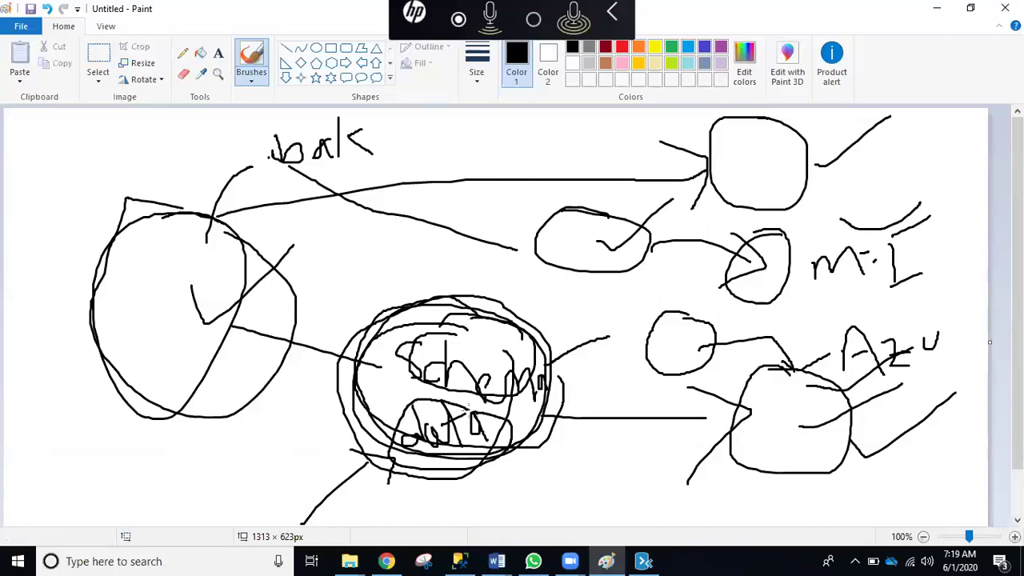
left_click(937, 8)
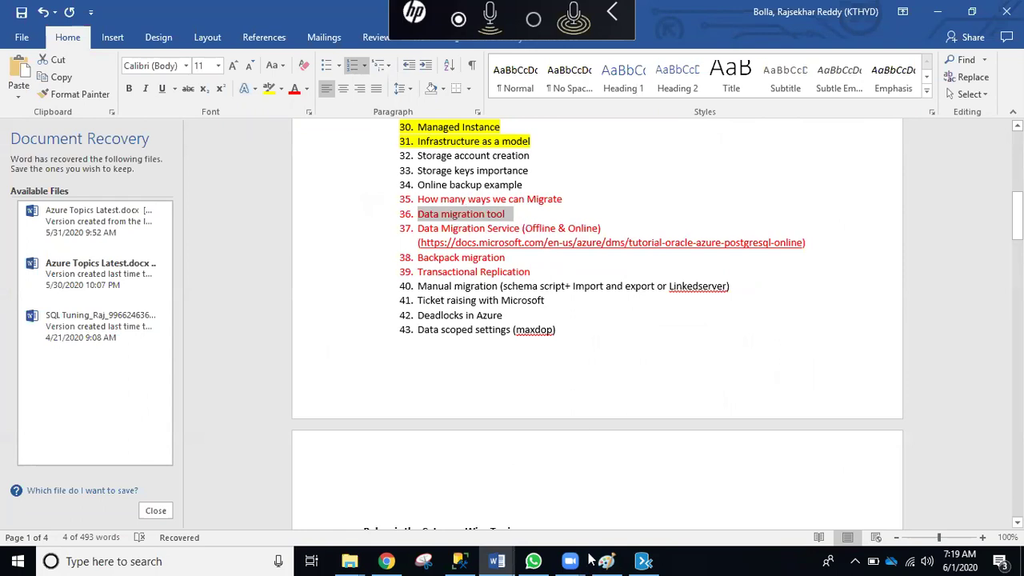
Switch to Data Migration Assistant and connect to source server KIHYDL1309\SQL2016 using Windows Authentication
left_click(637, 560)
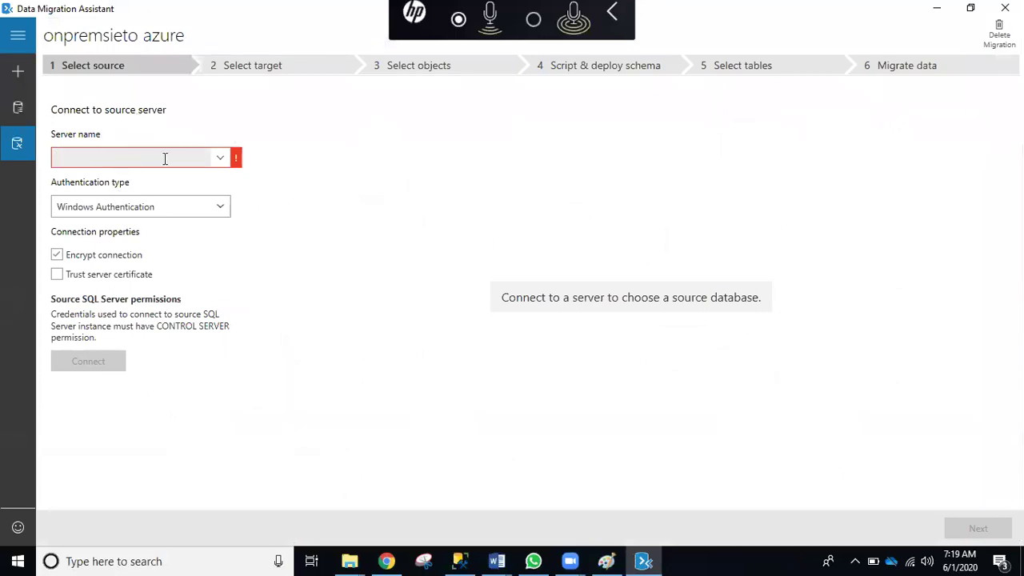
left_click(220, 159)
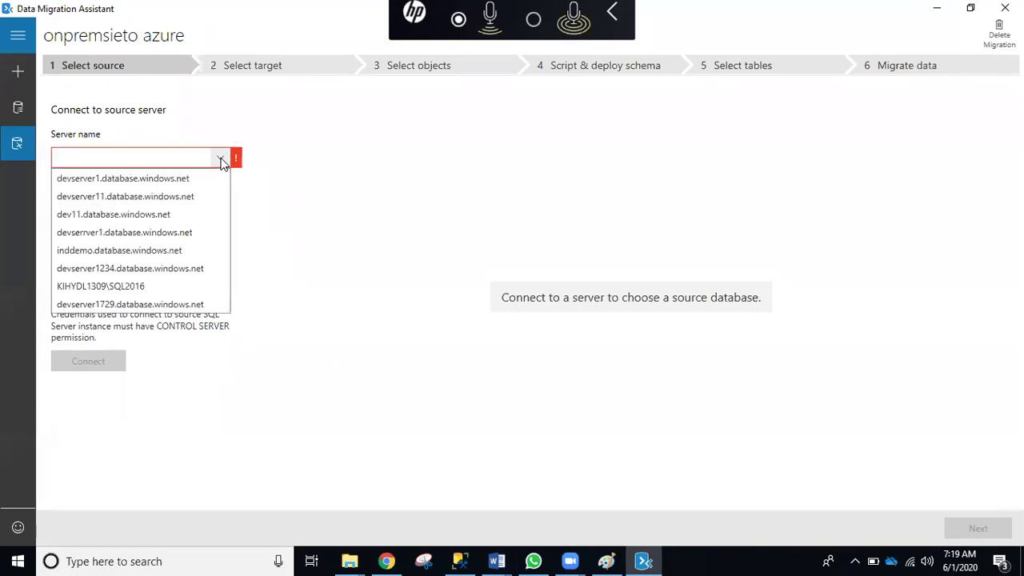
left_click(160, 286)
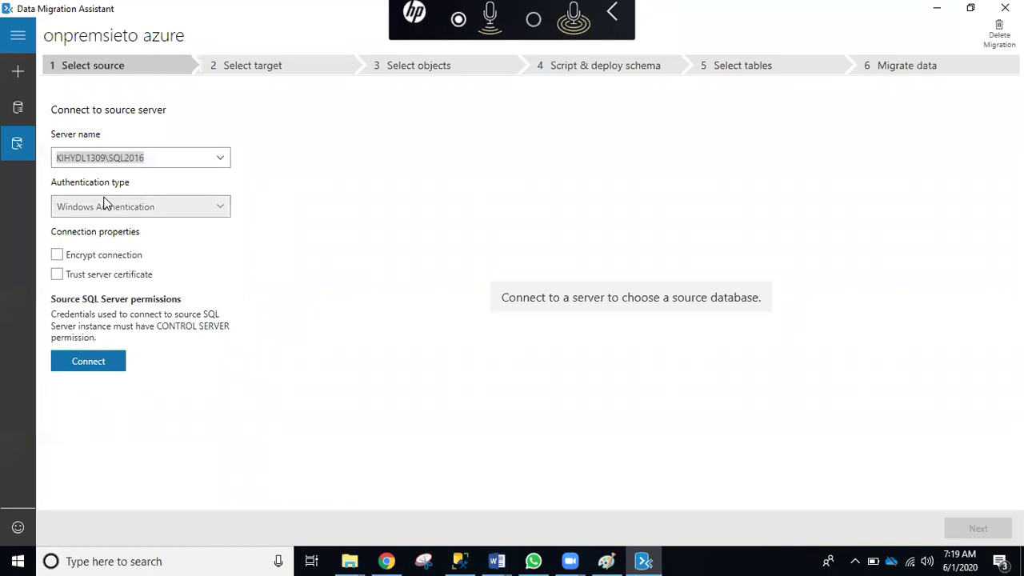
left_click(89, 361)
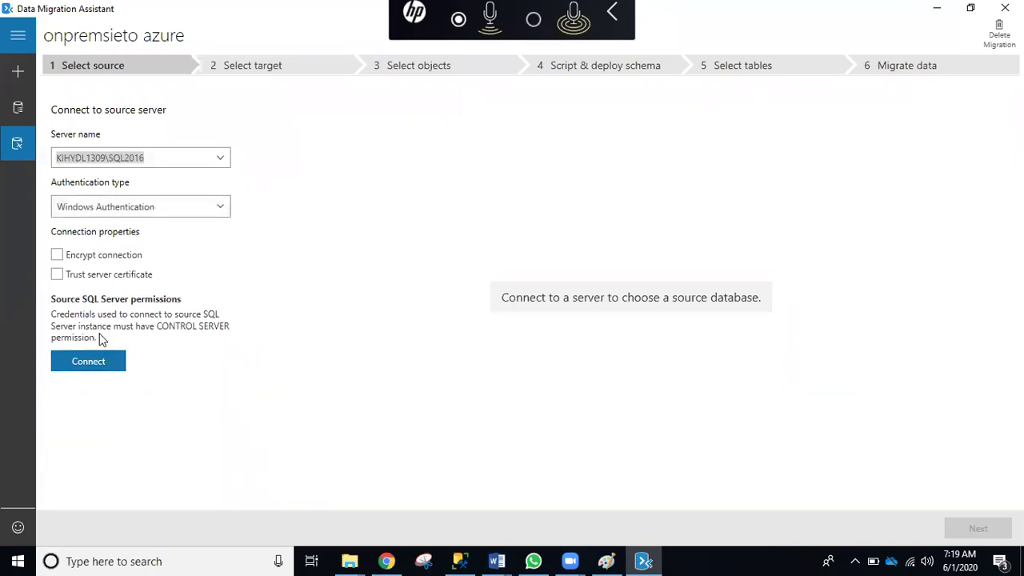
left_click(99, 362)
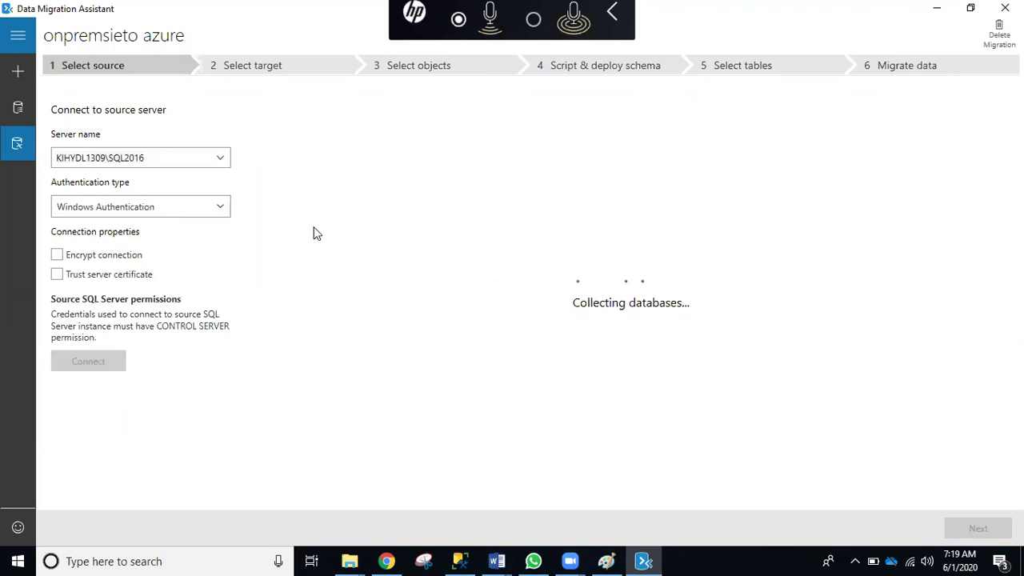
Switch to Paint and start a new blank picture, discarding the current drawing
left_click(606, 561)
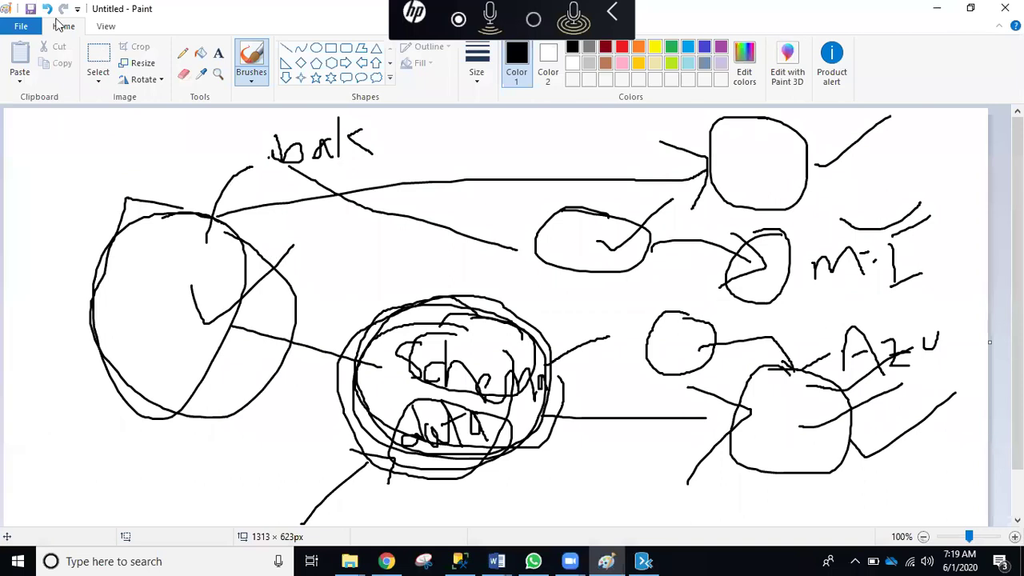
left_click(31, 29)
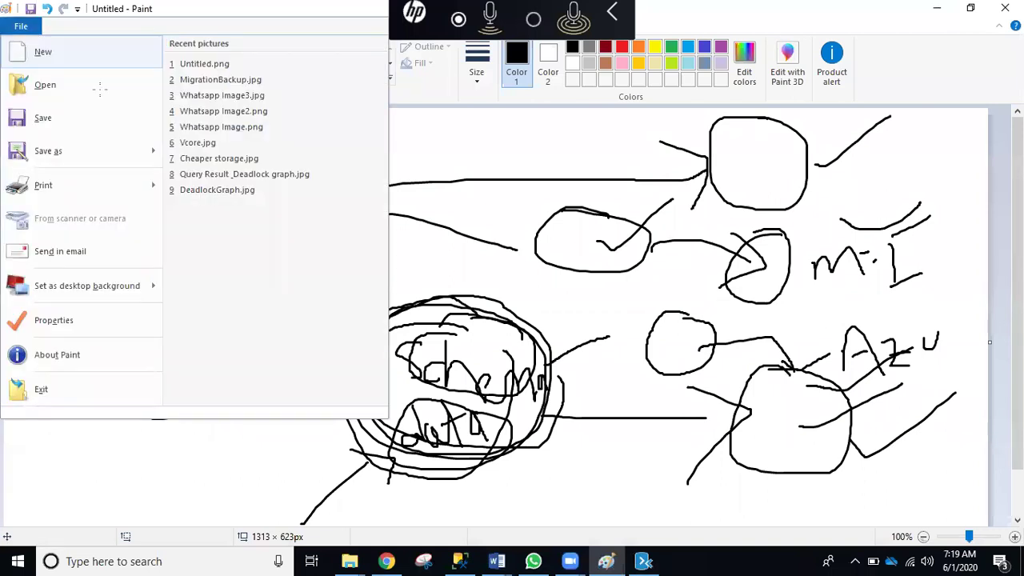
left_click(44, 51)
left_click(544, 284)
Sketch a source circle labelled "On" with "DBA" inside it, and a target circle labelled "Azure" across the canvas
mouse_move(152, 178)
left_mouse_down()
mouse_move(190, 382)
mouse_move(133, 171)
mouse_move(100, 178)
left_mouse_up()
mouse_move(66, 253)
left_mouse_down()
mouse_move(80, 278)
mouse_move(150, 294)
left_mouse_up()
left_click_drag(169, 260, 191, 284)
mouse_move(933, 206)
left_mouse_down()
mouse_move(1000, 272)
mouse_move(804, 180)
mouse_move(816, 137)
mouse_move(834, 169)
left_mouse_up()
mouse_move(767, 150)
left_mouse_down()
mouse_move(825, 141)
mouse_move(917, 174)
left_mouse_up()
mouse_move(904, 135)
left_mouse_down()
mouse_move(933, 178)
mouse_move(965, 133)
mouse_move(978, 186)
left_mouse_up()
left_click_drag(985, 130, 979, 160)
mouse_move(32, 128)
left_mouse_down()
mouse_move(80, 156)
mouse_move(89, 141)
left_mouse_up()
mouse_move(101, 133)
left_mouse_down()
mouse_move(105, 152)
mouse_move(173, 181)
left_mouse_up()
Draw a long arrow from the source circle to the Azure circle and retrace the Azure circle's upper edge
left_click_drag(232, 289, 764, 312)
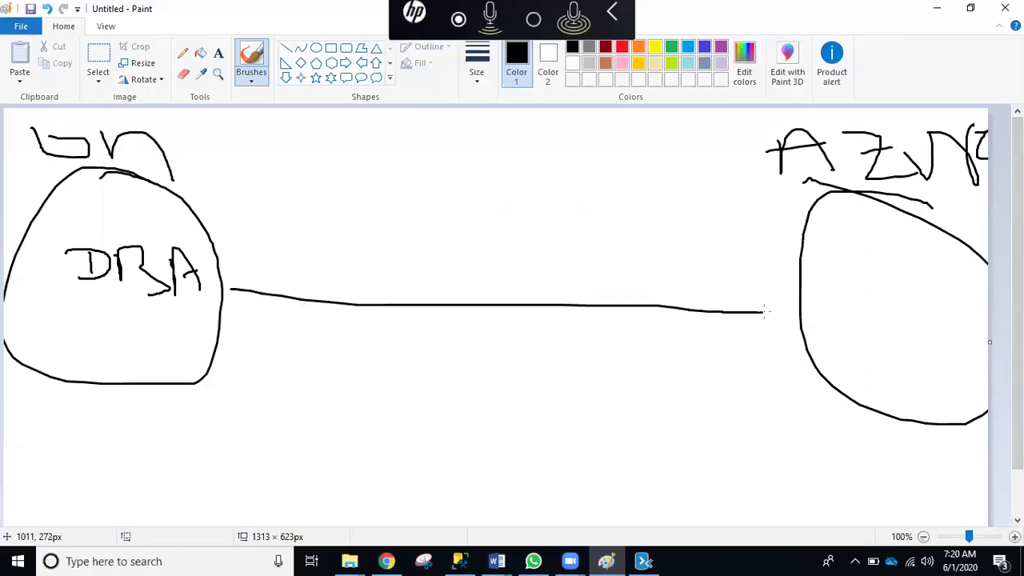
left_click_drag(759, 265, 731, 400)
left_click_drag(887, 200, 981, 234)
Write "DBA" and "em" inside the Azure circle, and "MAT" beneath the arrow
mouse_move(849, 290)
left_mouse_down()
mouse_move(885, 305)
mouse_move(854, 322)
left_mouse_up()
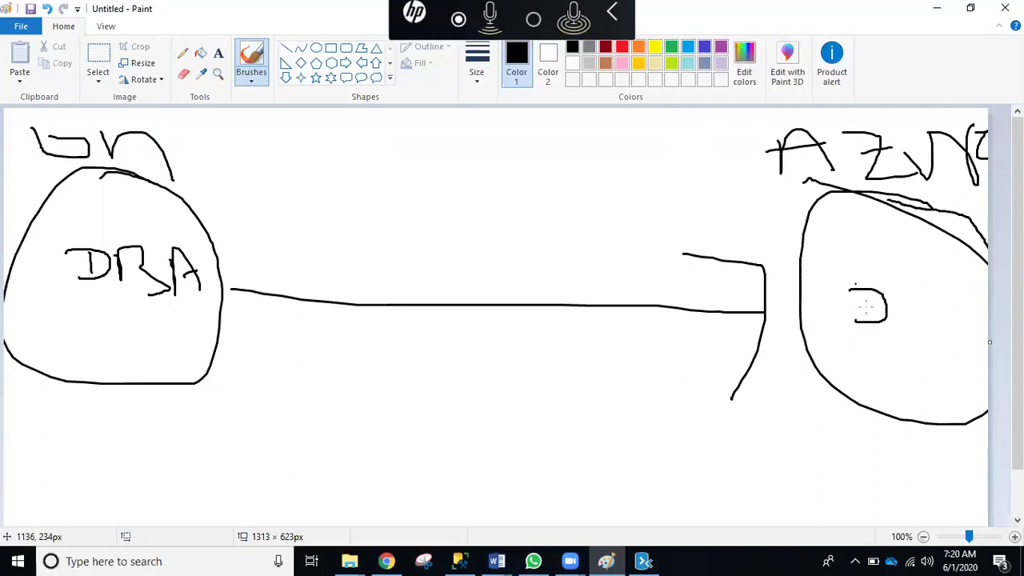
mouse_move(905, 297)
left_mouse_down()
mouse_move(912, 290)
mouse_move(956, 312)
left_mouse_up()
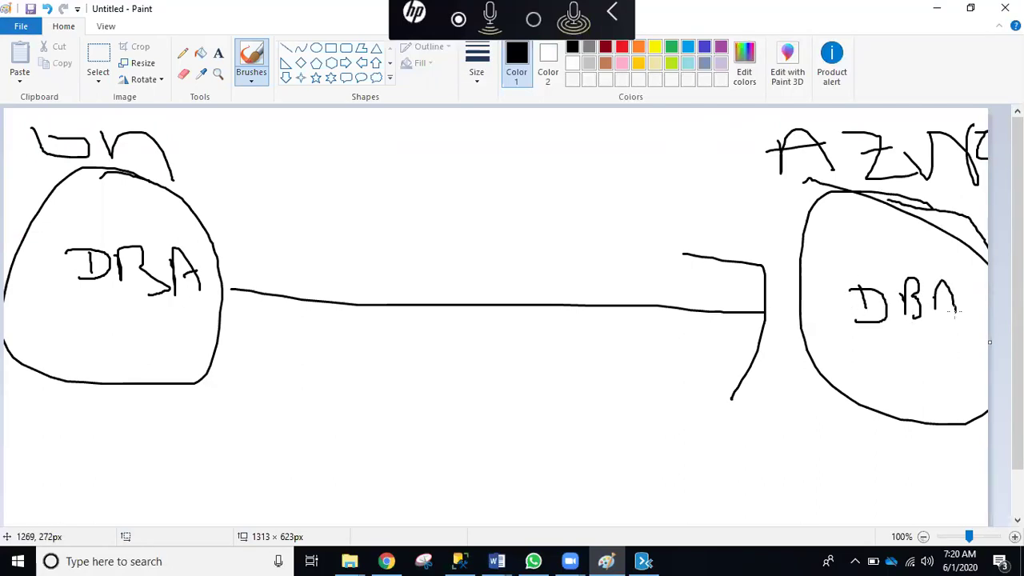
mouse_move(868, 360)
left_mouse_down()
mouse_move(886, 361)
mouse_move(888, 374)
left_mouse_up()
mouse_move(893, 370)
left_mouse_down()
mouse_move(903, 352)
mouse_move(928, 373)
left_mouse_up()
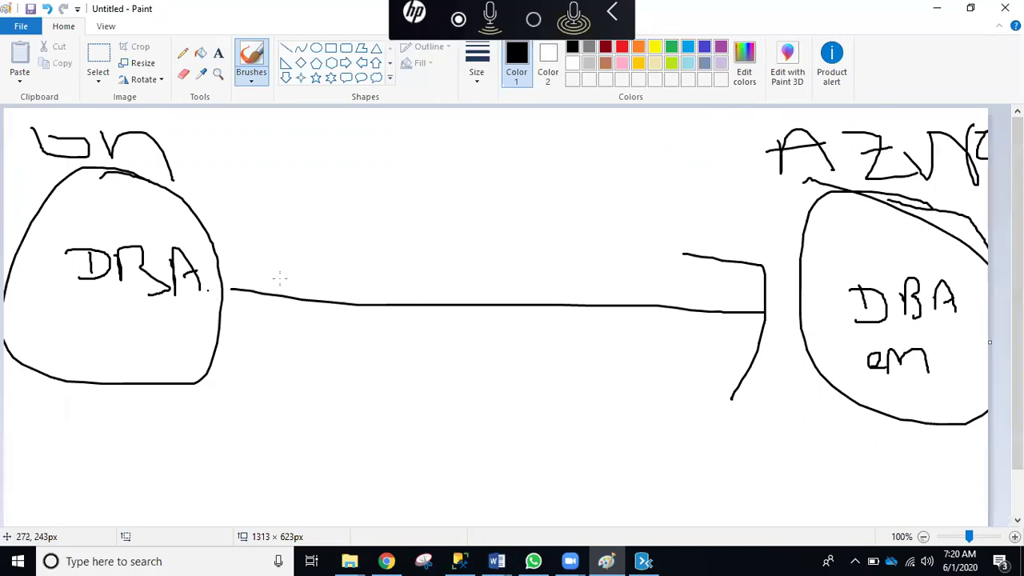
mouse_move(346, 396)
left_mouse_down()
mouse_move(352, 344)
mouse_move(372, 390)
mouse_move(416, 396)
mouse_move(453, 342)
mouse_move(471, 398)
mouse_move(474, 366)
mouse_move(538, 345)
mouse_move(506, 409)
left_mouse_up()
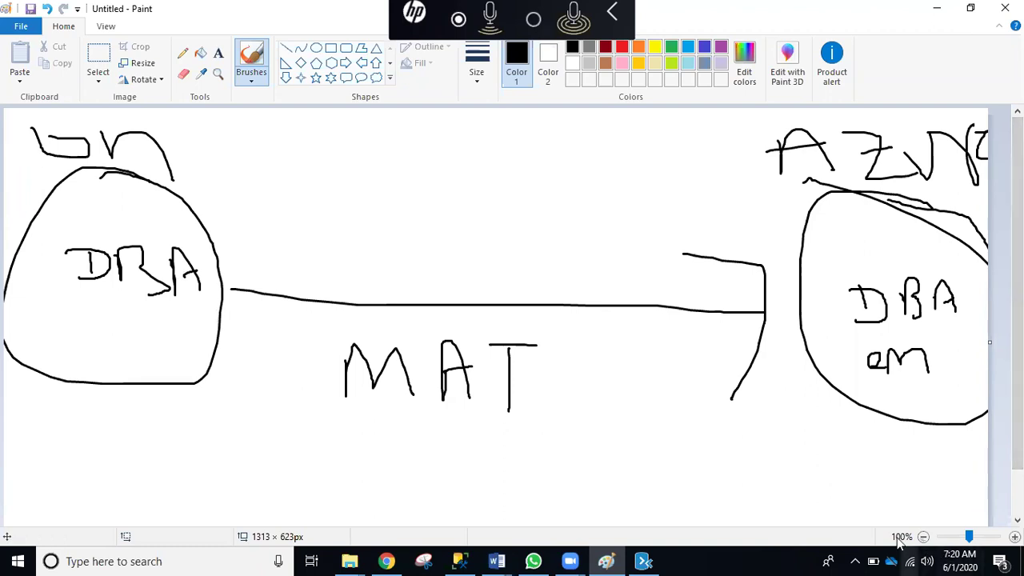
Return to Data Migration Assistant, choose DBA as the source database and continue to target selection
left_click(459, 561)
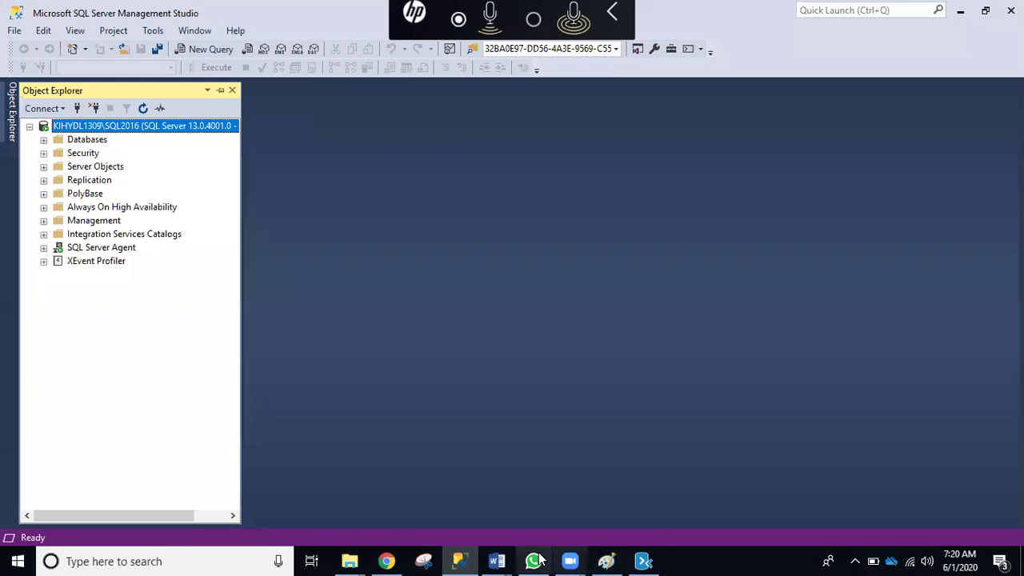
left_click(644, 561)
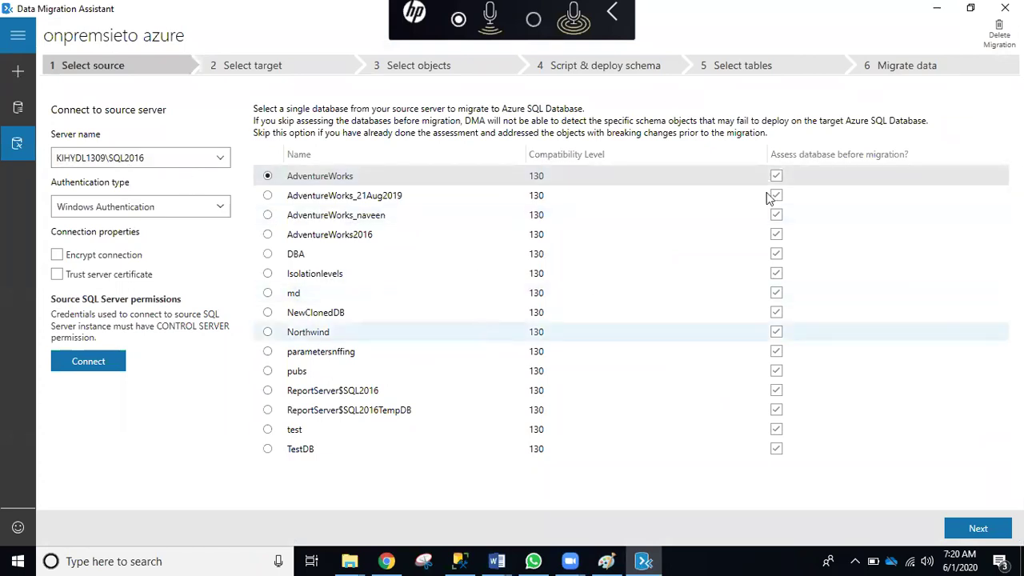
left_click(268, 254)
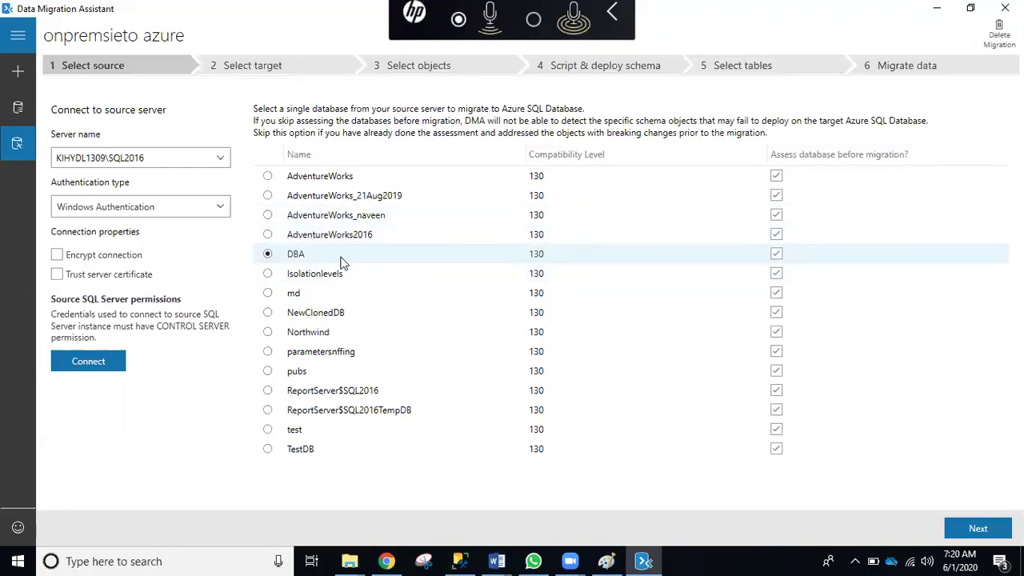
left_click(979, 529)
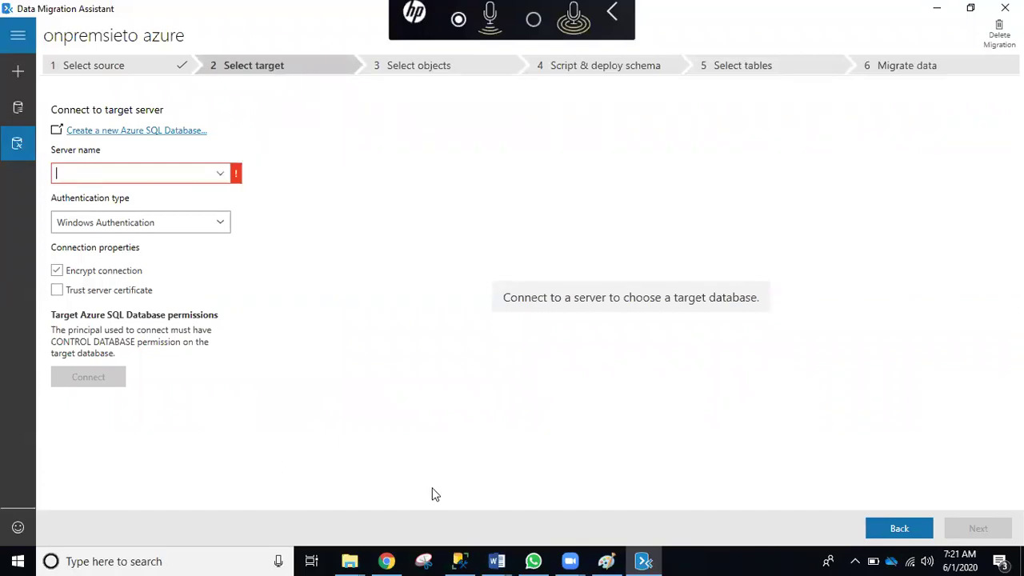
Switch to the Azure portal in Chrome, open the dba (devserver1729/dba) database and copy its server name
left_click(387, 561)
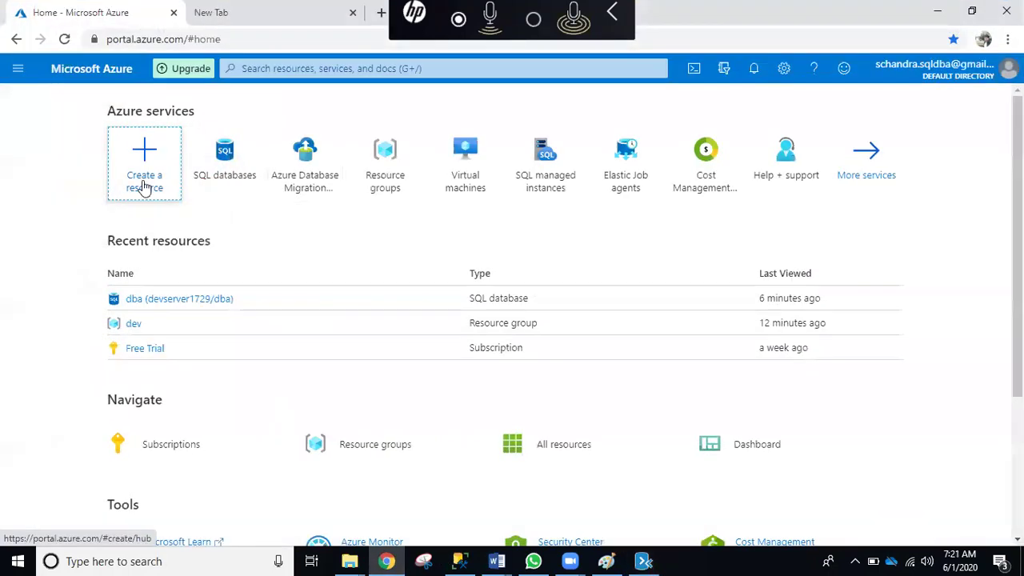
left_click(219, 300)
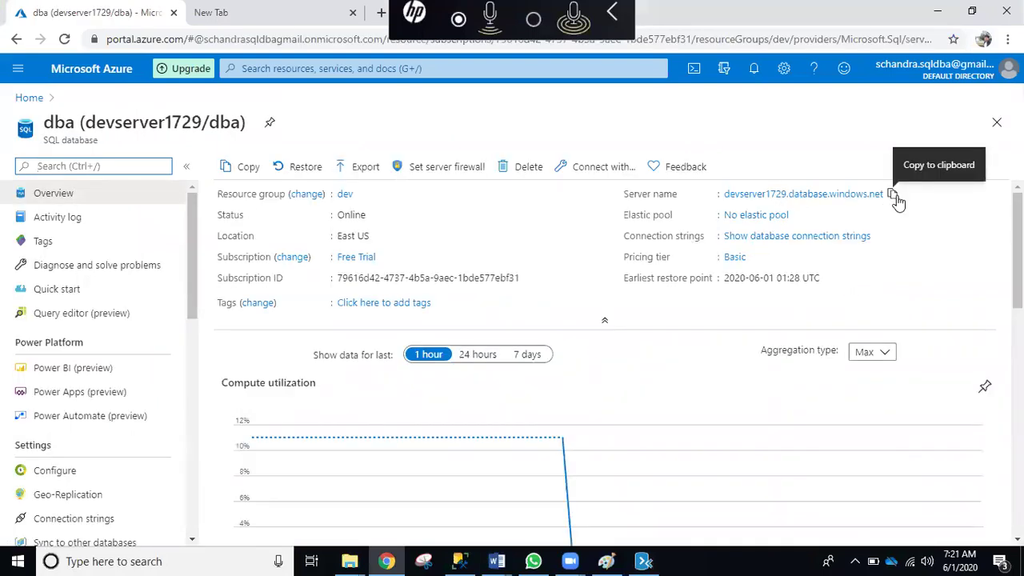
left_click(894, 197)
left_click(459, 561)
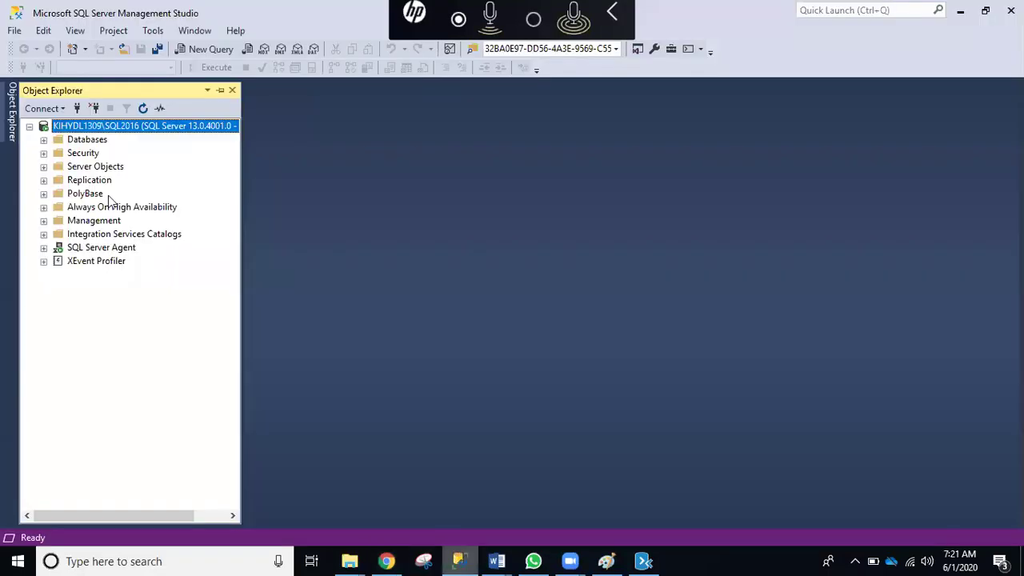
left_click(385, 560)
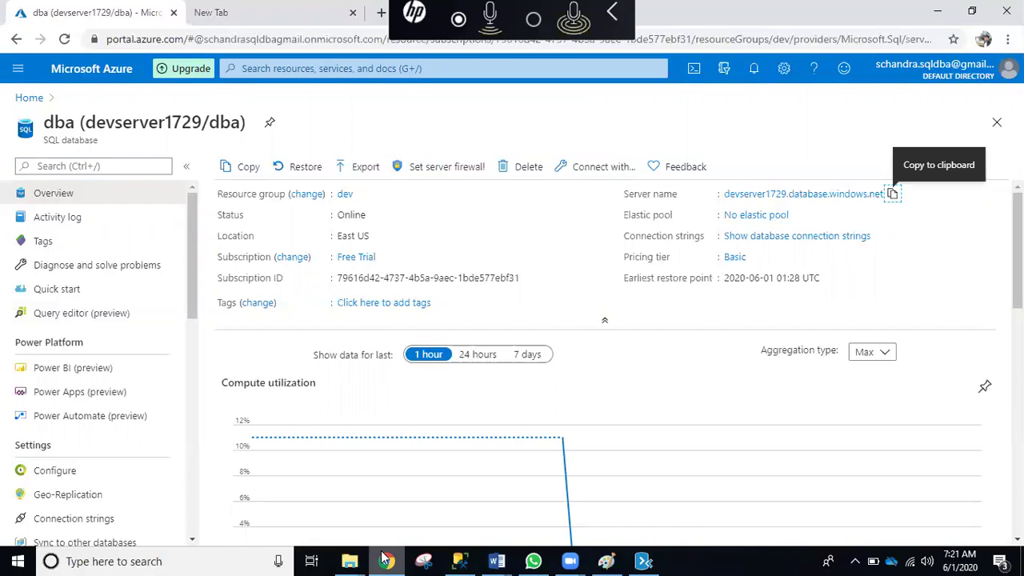
Return to Data Migration Assistant and set the target server to devserver1729.database.windows.net
key("alt+Tab")
left_click(223, 174)
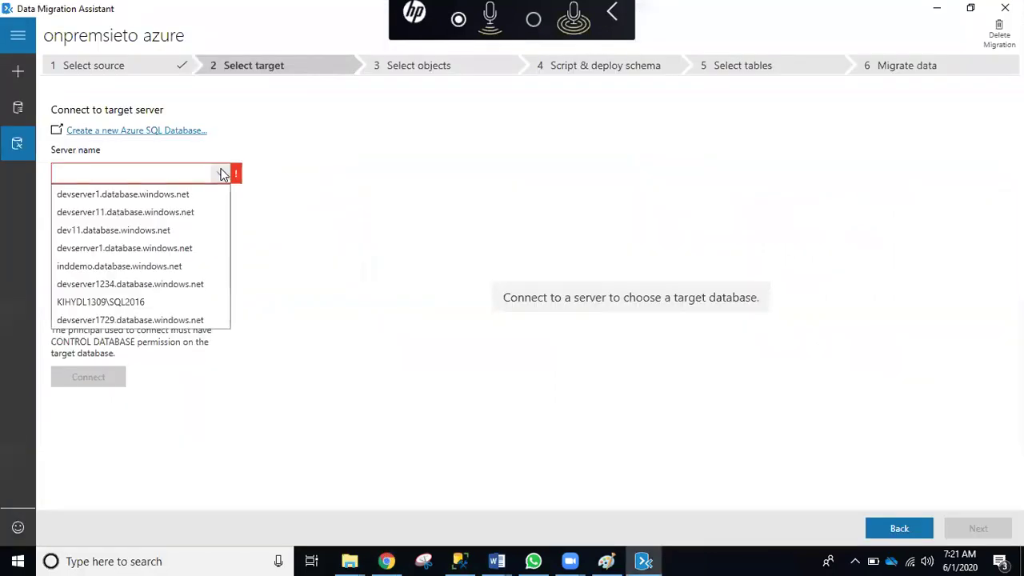
key("Up")
key("Return")
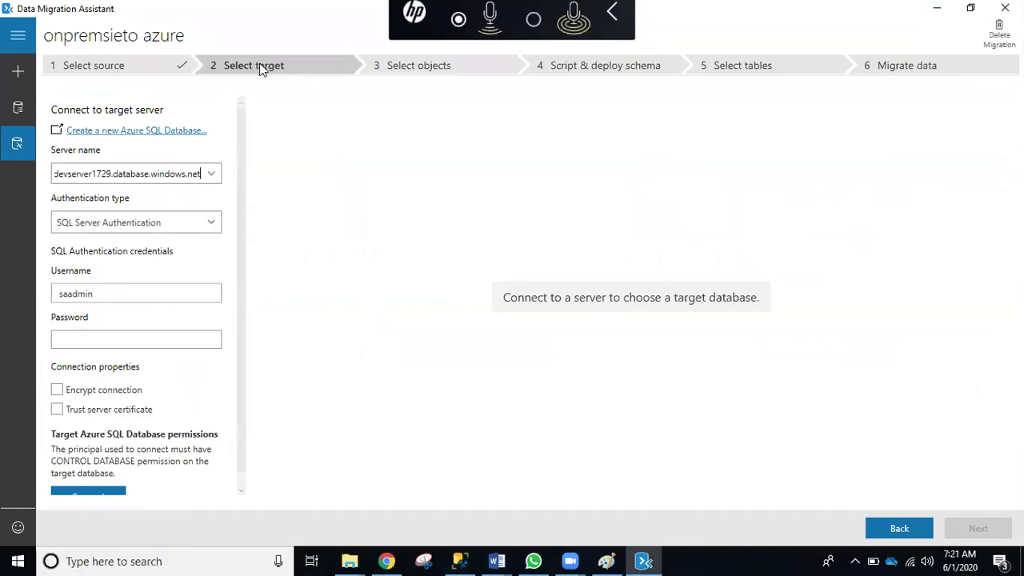
Enter the SQL login's password for the target server and keep SQL Server Authentication as the authentication type
left_click(116, 339)
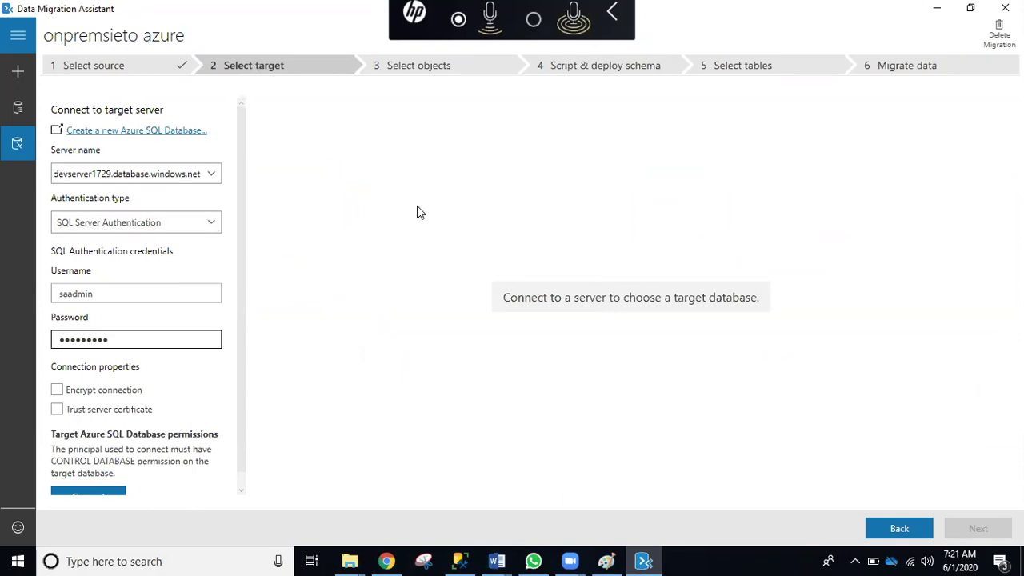
left_click(177, 220)
left_click(178, 220)
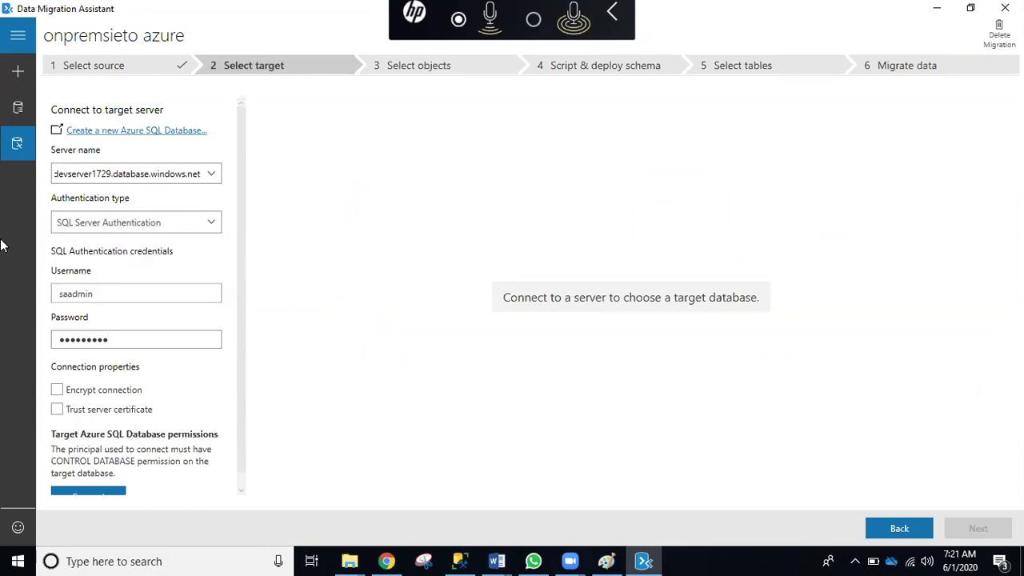
left_click(213, 213)
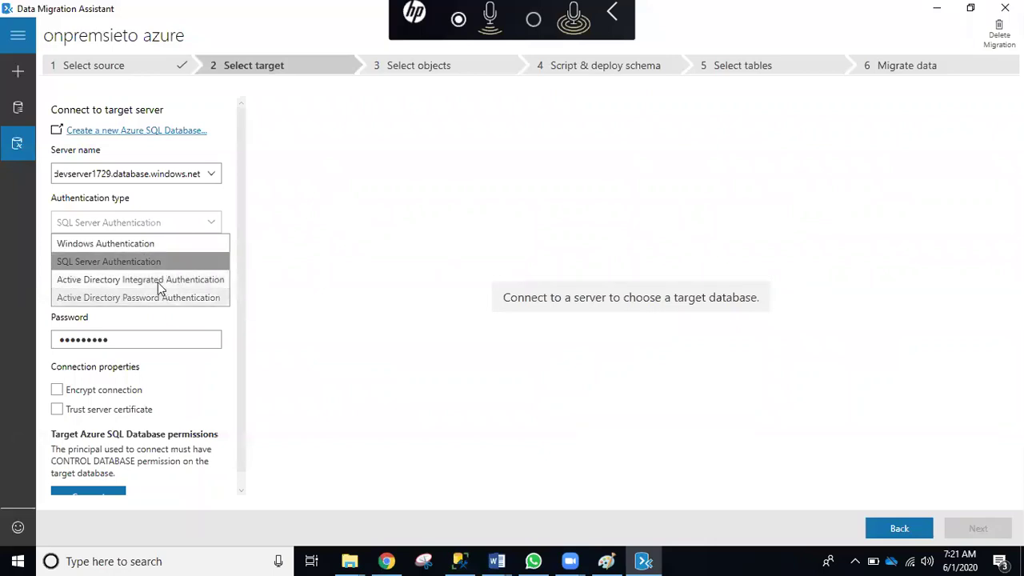
left_click(141, 263)
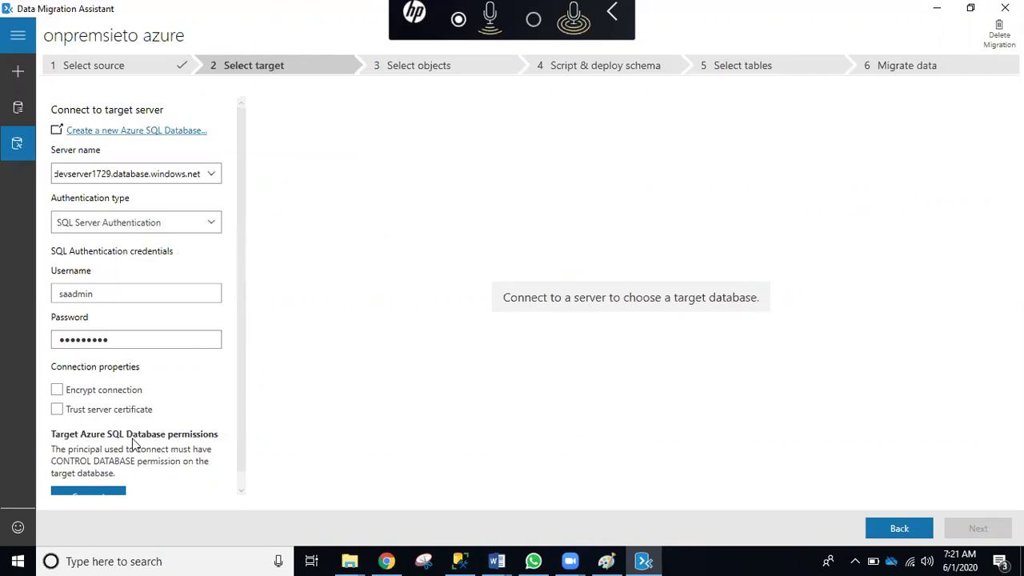
Connect to the target server and proceed with dba as the target database
scroll(131, 441, "down", 1)
left_click(86, 481)
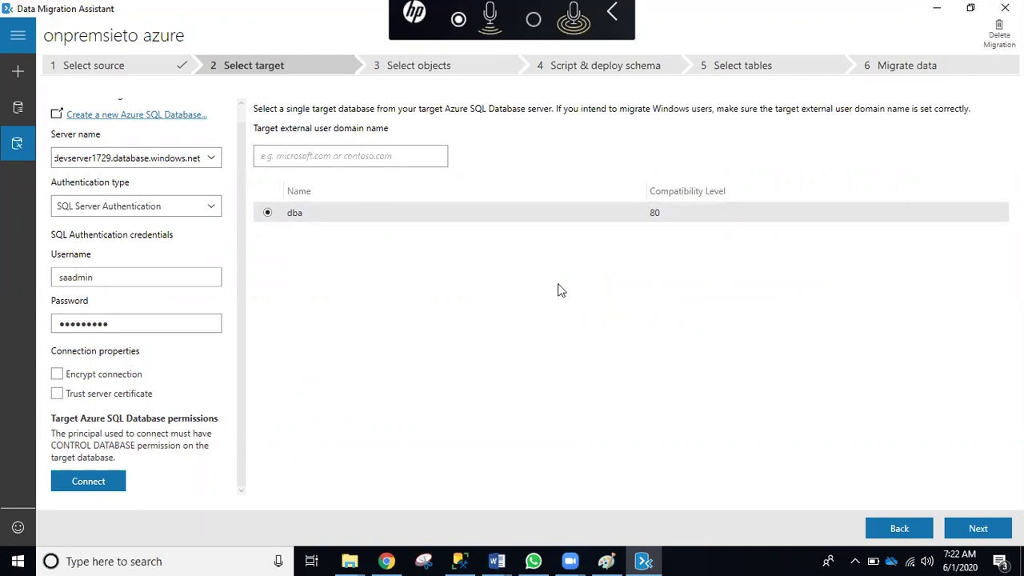
left_click(276, 216)
left_click(969, 528)
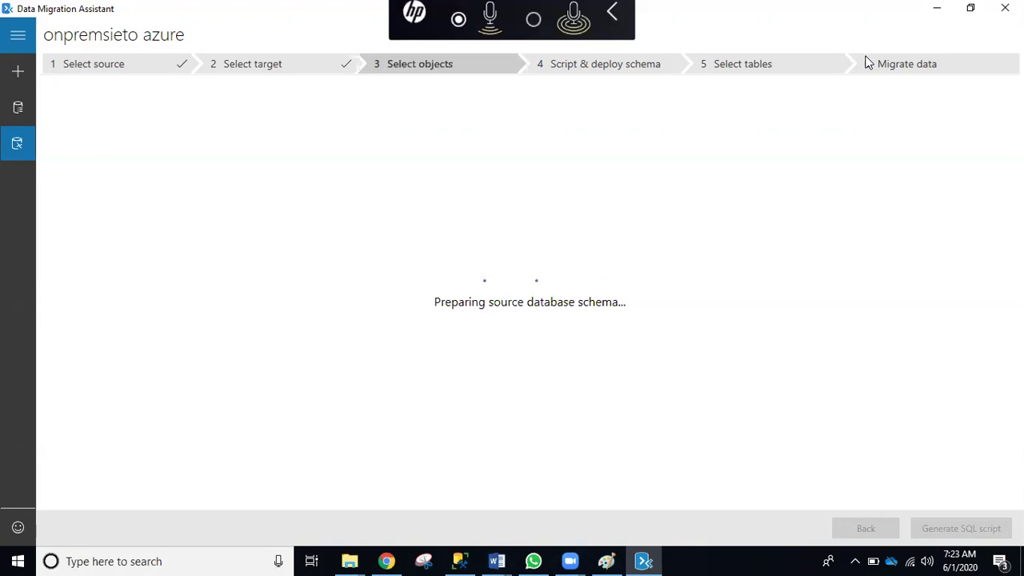
Review the schema objects of the source database and examine the migration blocker details of the stored procedure dbo.DBA_Deadlock_graph
scroll(241, 240, "down", 3)
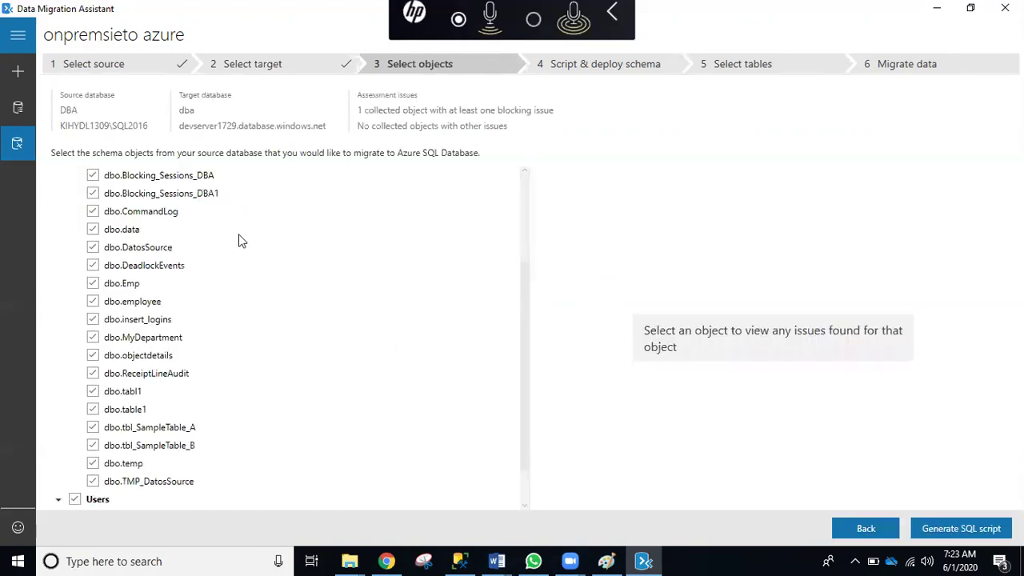
scroll(245, 249, "up", 3)
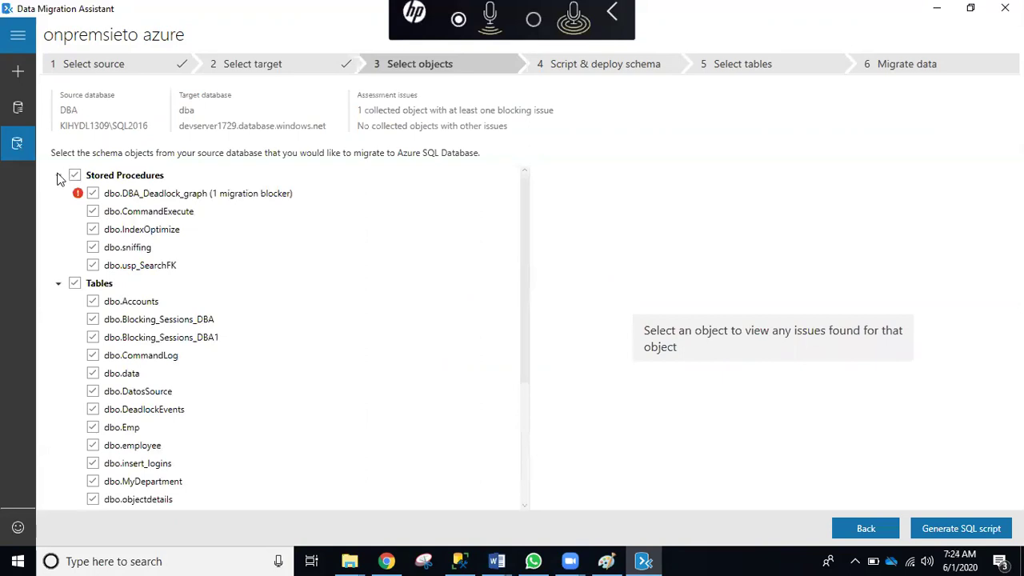
scroll(204, 210, "down", 5)
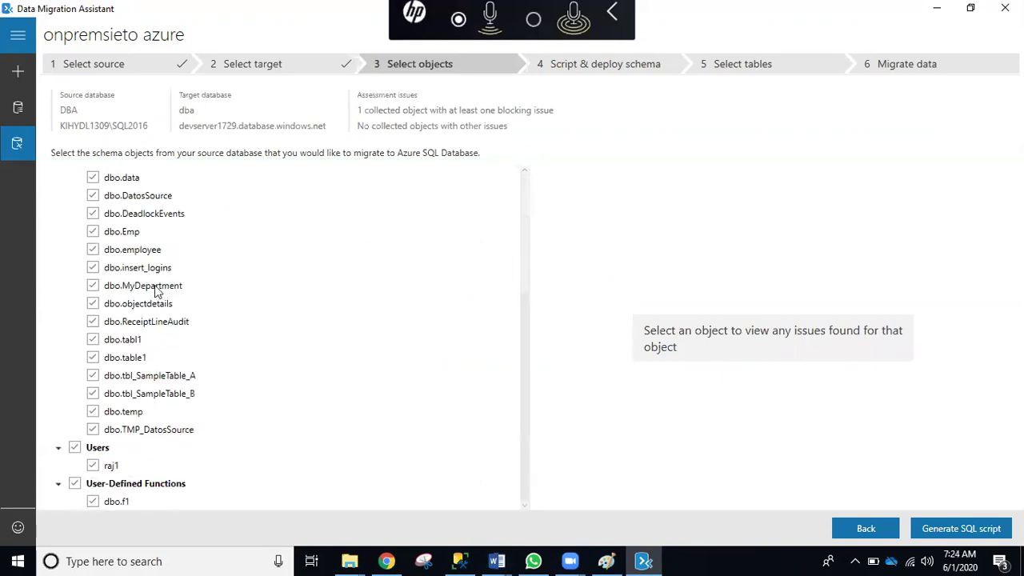
scroll(144, 268, "up", 5)
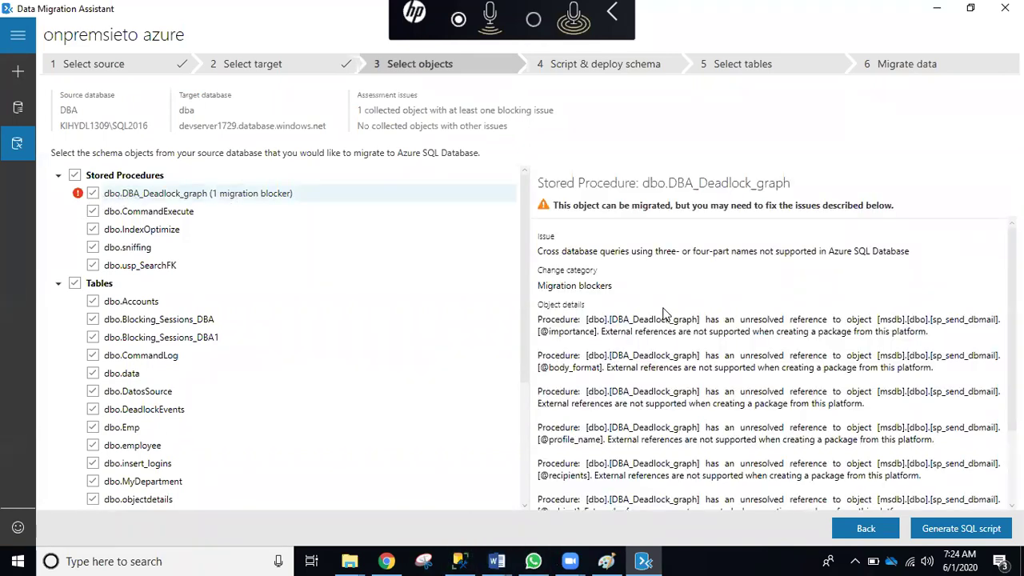
scroll(820, 331, "down", 1)
left_click_drag(718, 283, 928, 285)
left_click(880, 283)
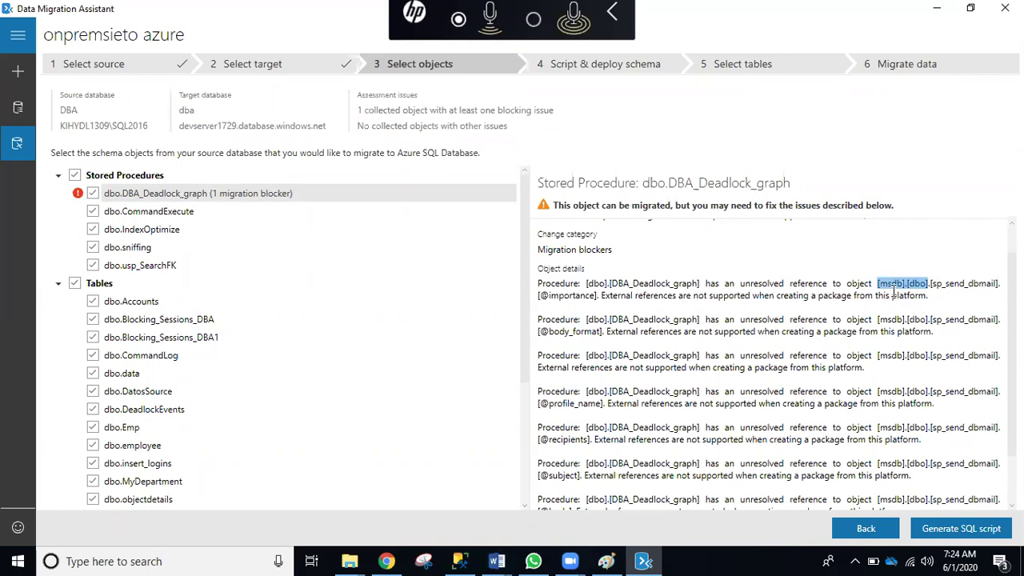
scroll(894, 290, "down", 1)
scroll(888, 293, "up", 2)
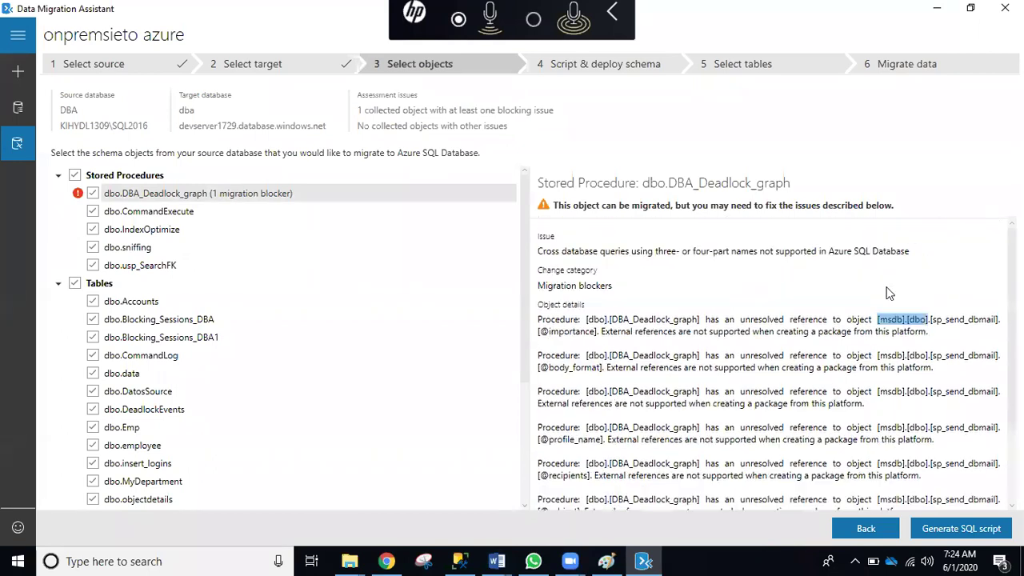
scroll(824, 284, "down", 3)
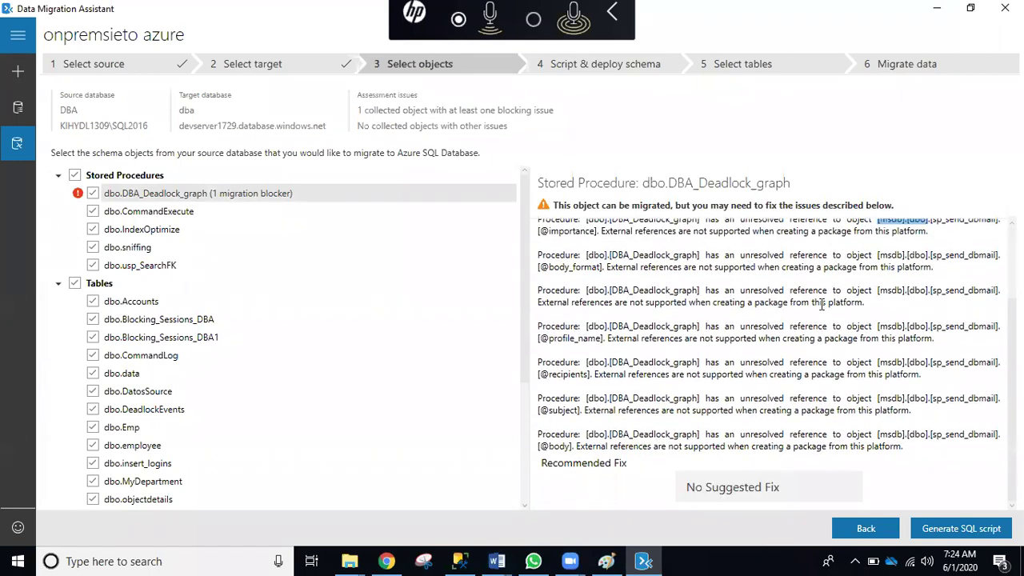
scroll(832, 312, "up", 3)
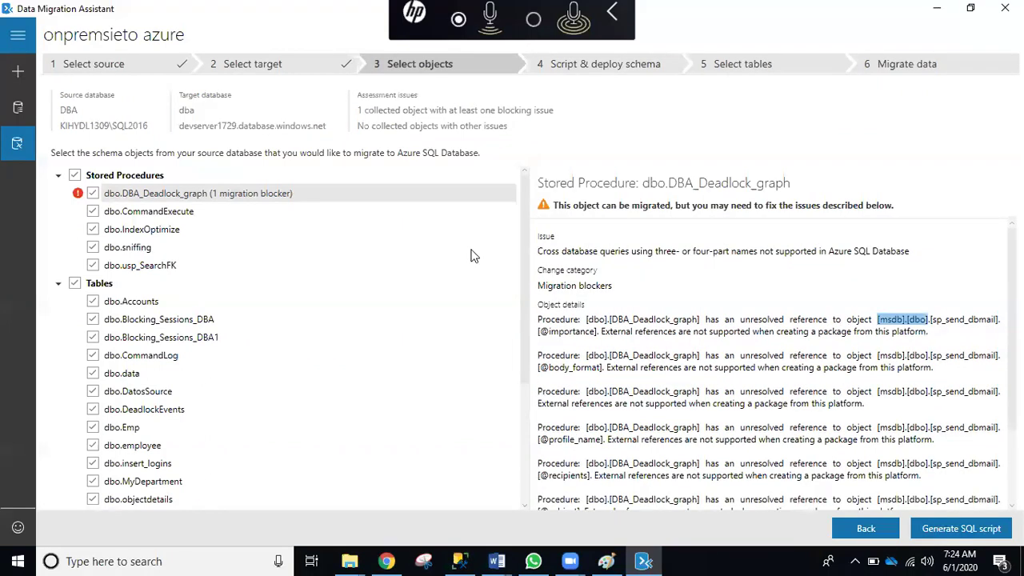
Exclude the stored procedure dbo.DBA_Deadlock_graph from the migration and check its issue details again
left_click(93, 192)
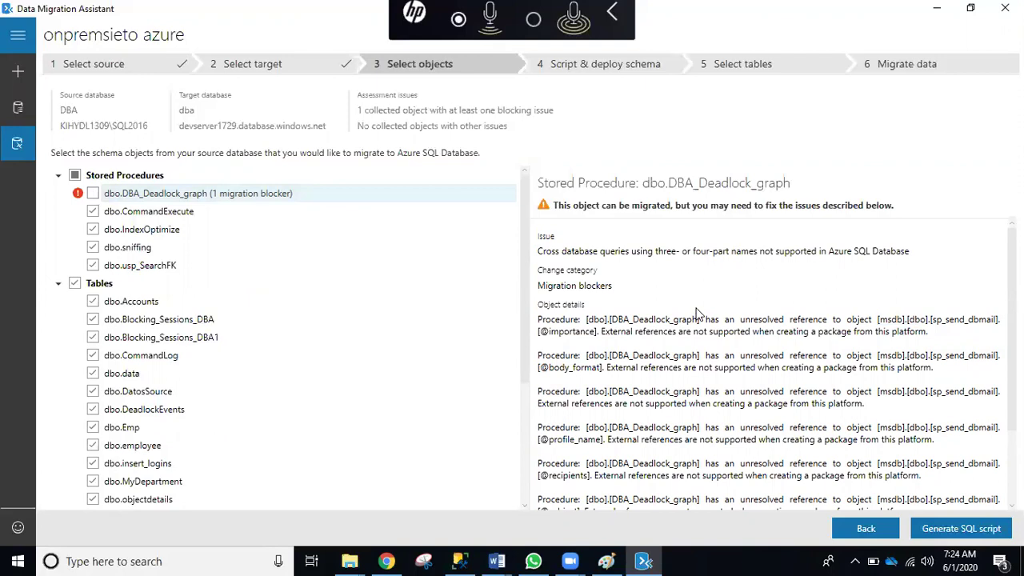
scroll(859, 352, "down", 2)
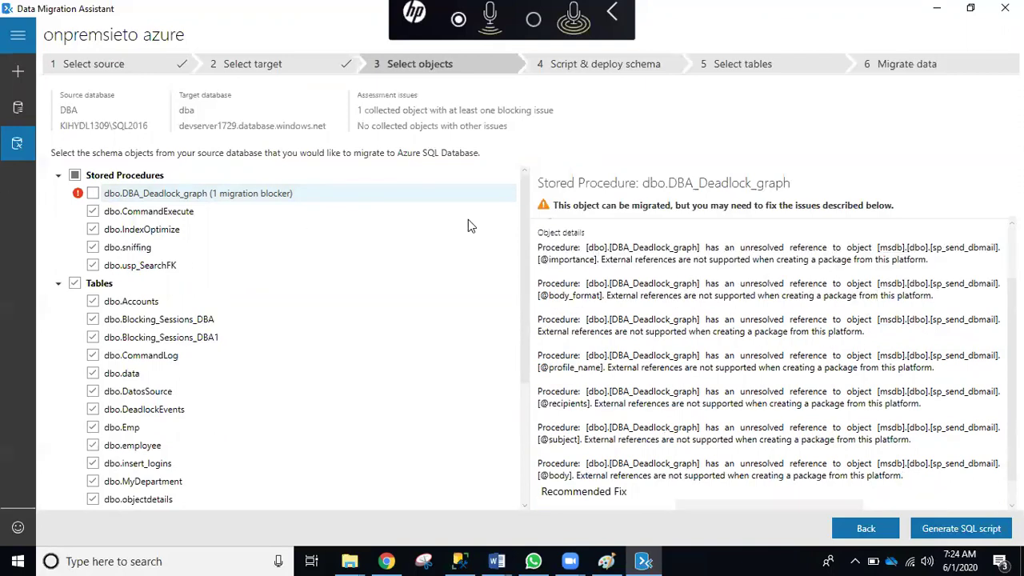
scroll(593, 290, "down", 1)
scroll(637, 282, "up", 3)
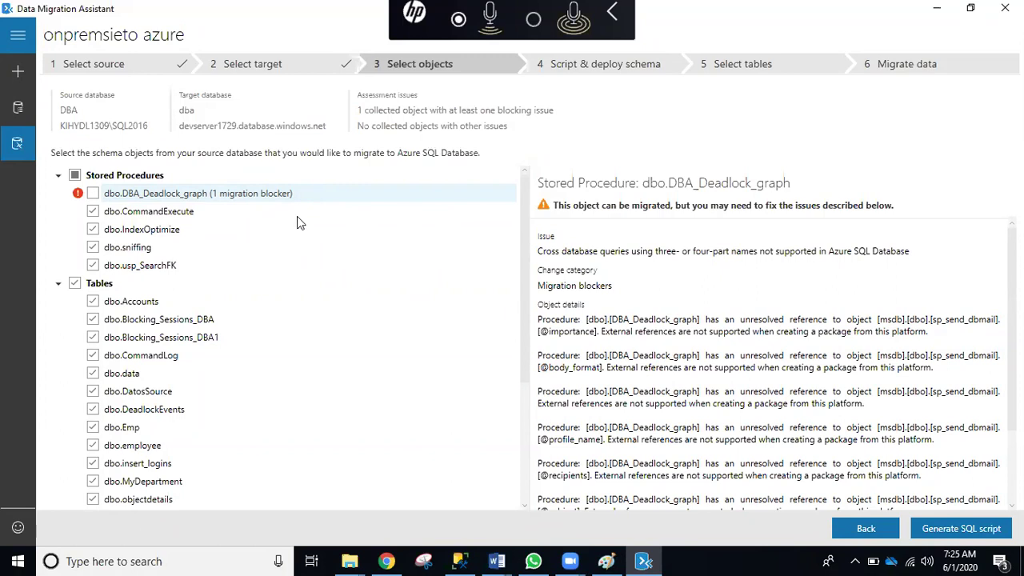
Exclude the Users group from the schema objects and generate the SQL script for the remaining selection
scroll(312, 222, "down", 4)
scroll(320, 221, "up", 4)
scroll(336, 227, "down", 4)
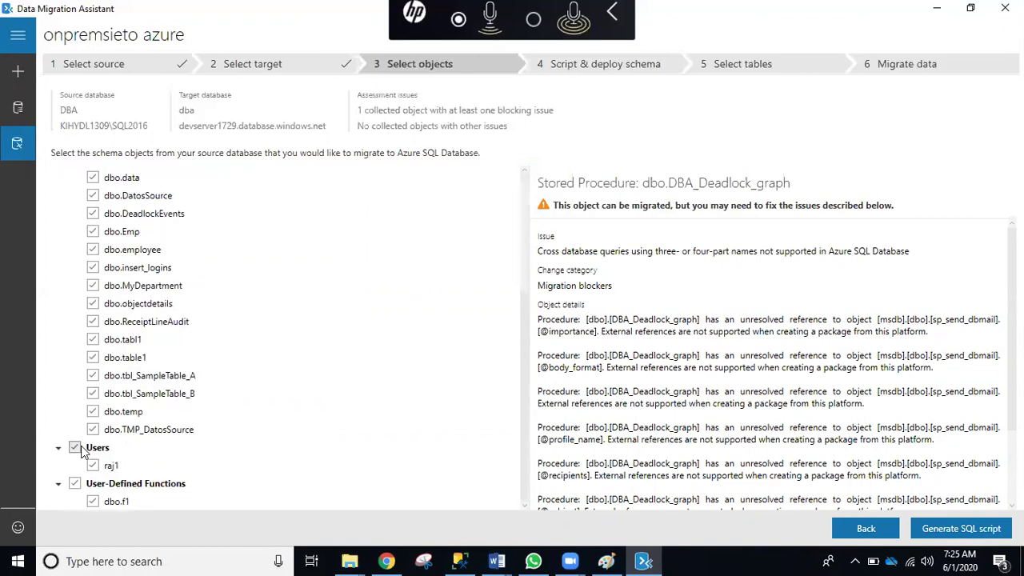
left_click(74, 447)
scroll(525, 400, "up", 3)
scroll(336, 345, "up", 2)
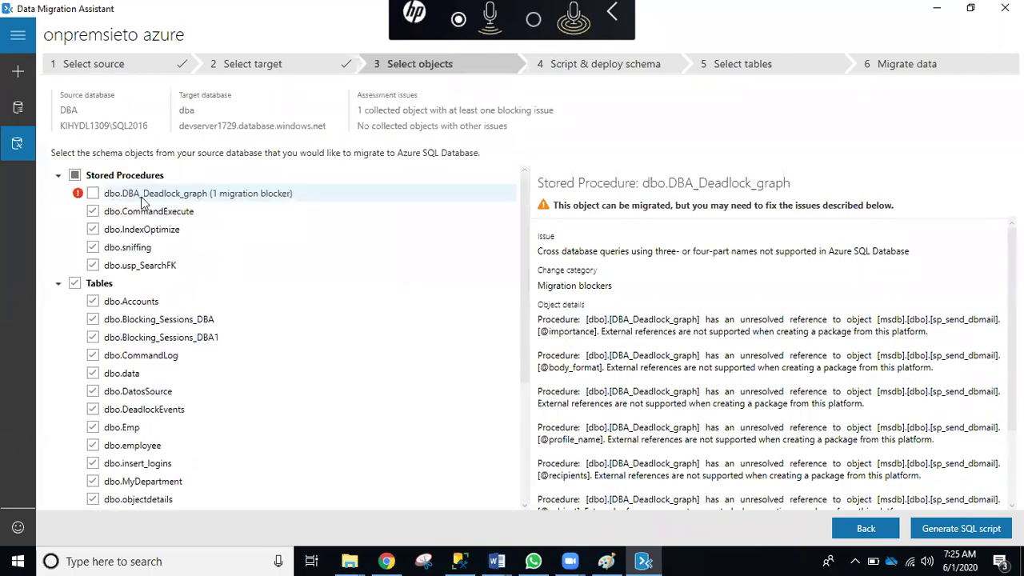
left_click(966, 528)
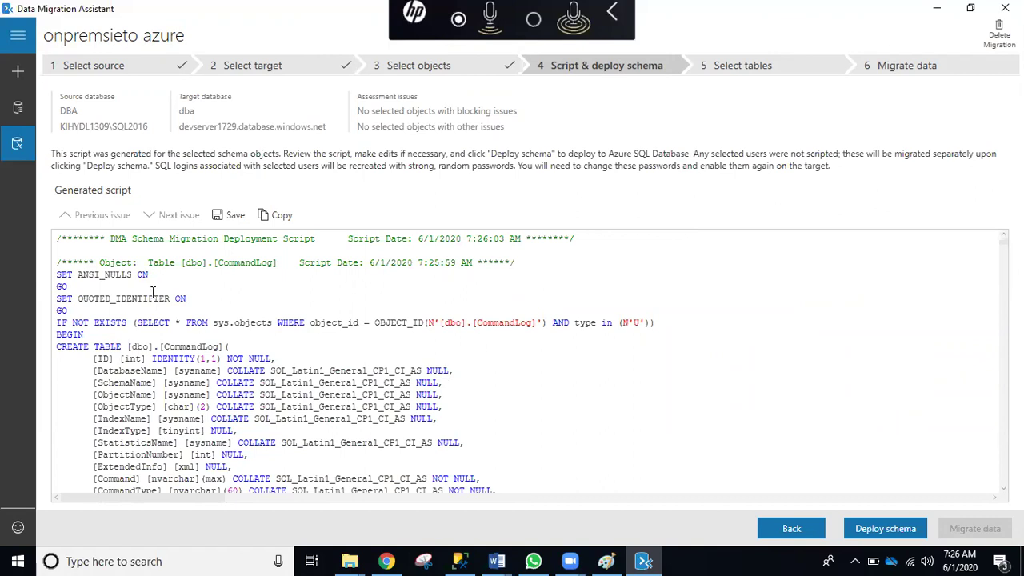
Look through the generated script and deploy the schema to the Azure SQL database dba
scroll(154, 308, "down", 2)
scroll(160, 320, "down", 20)
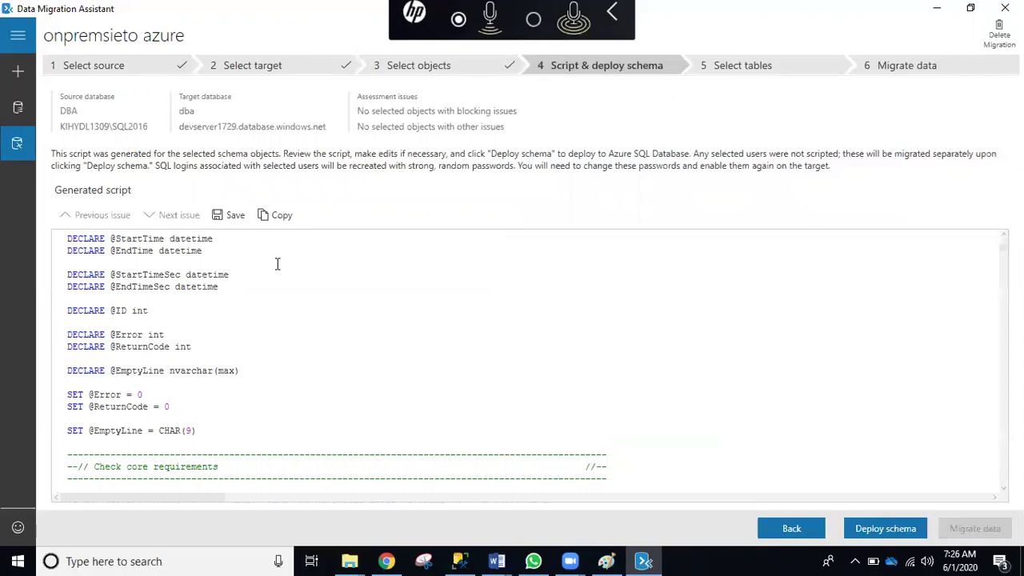
scroll(176, 327, "down", 4)
scroll(175, 326, "down", 15)
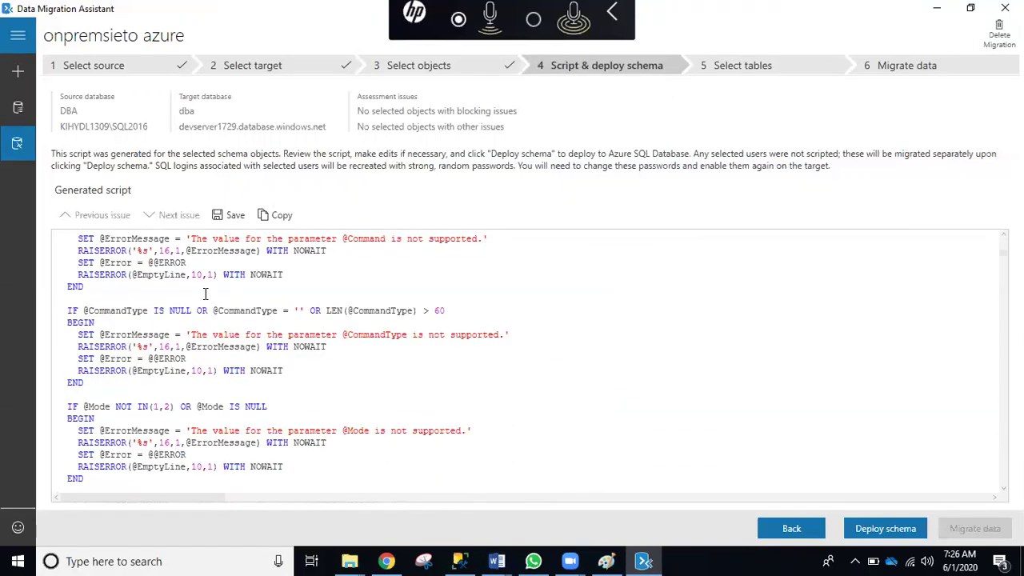
scroll(207, 295, "down", 20)
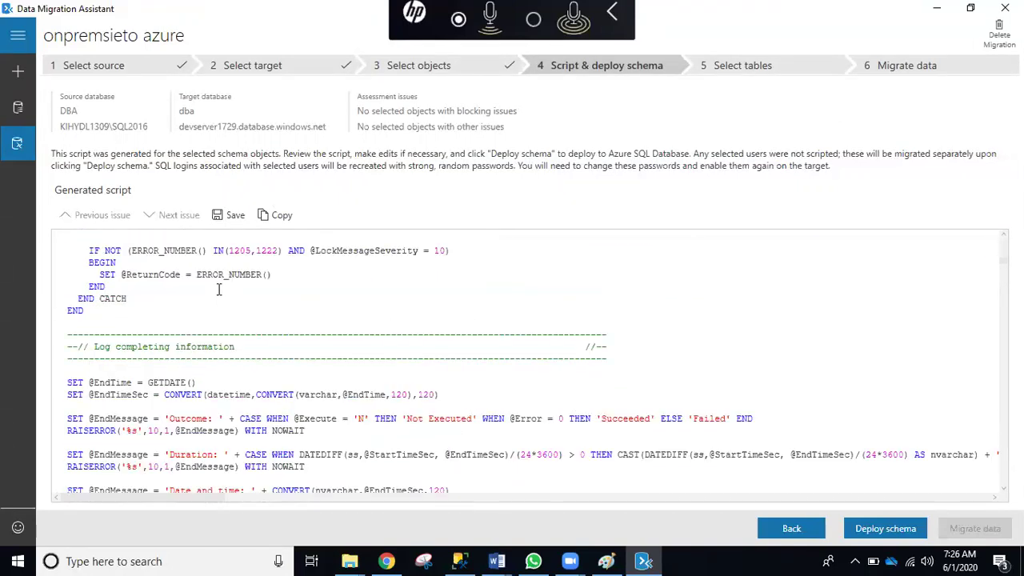
scroll(265, 304, "down", 15)
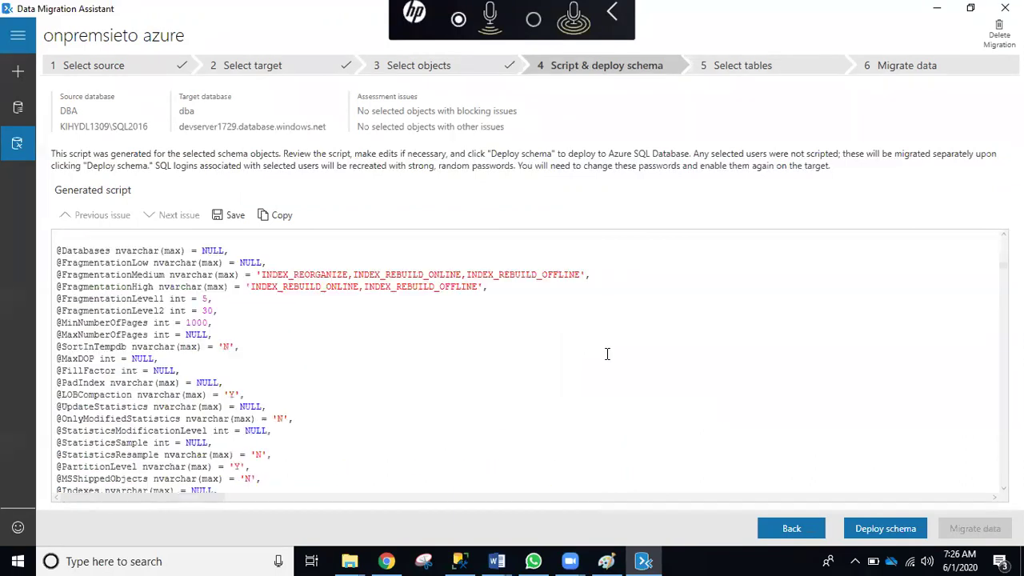
left_click(906, 528)
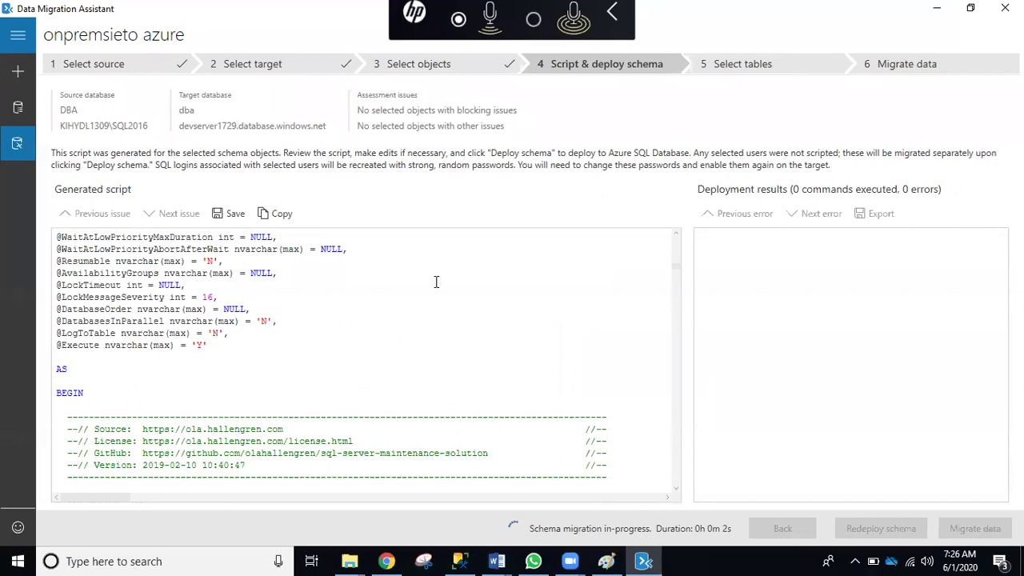
scroll(444, 282, "down", 4)
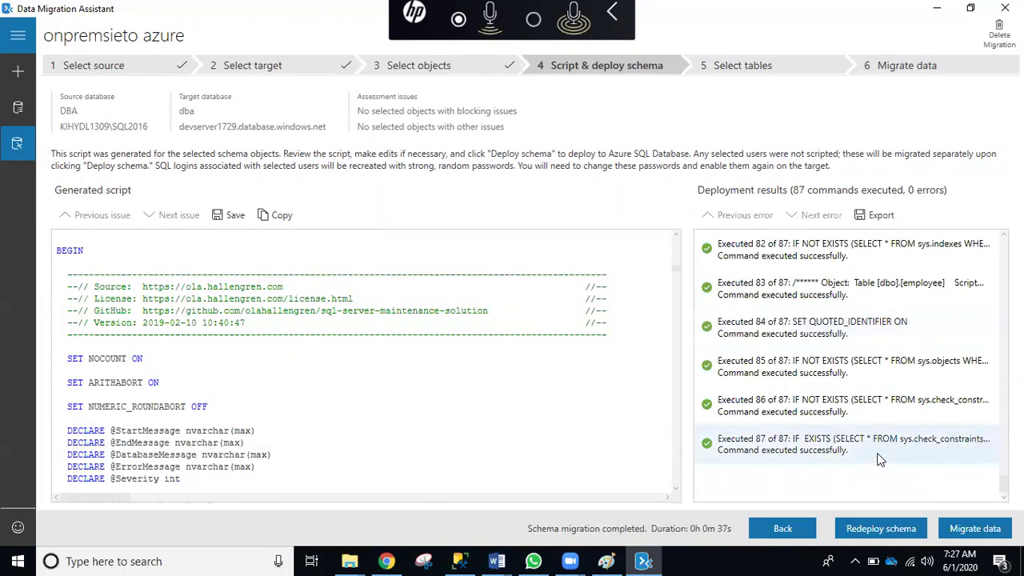
Proceed to data migration and review the row counts and readiness of the listed tables
left_click(983, 532)
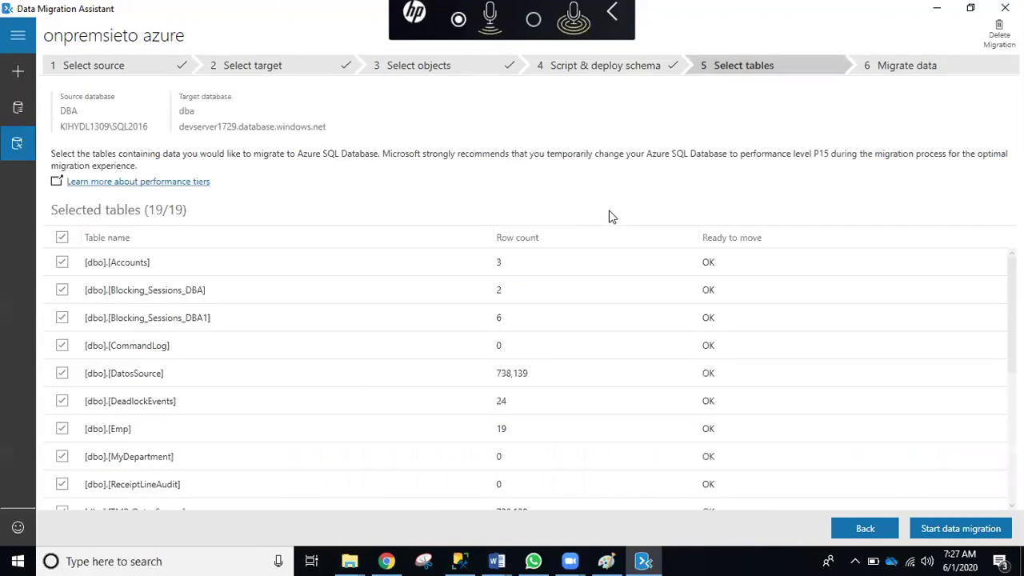
scroll(247, 343, "down", 5)
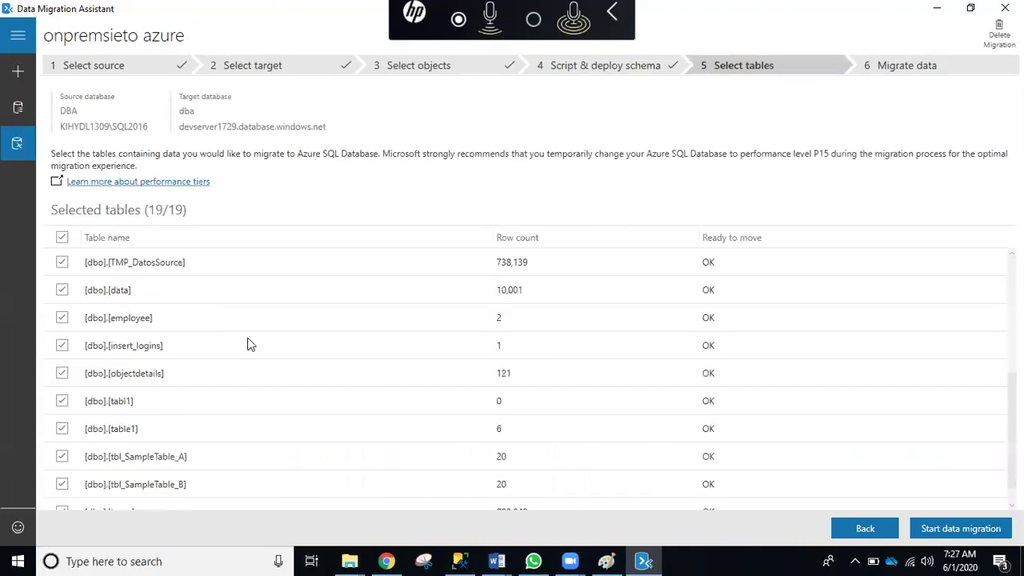
scroll(392, 289, "up", 5)
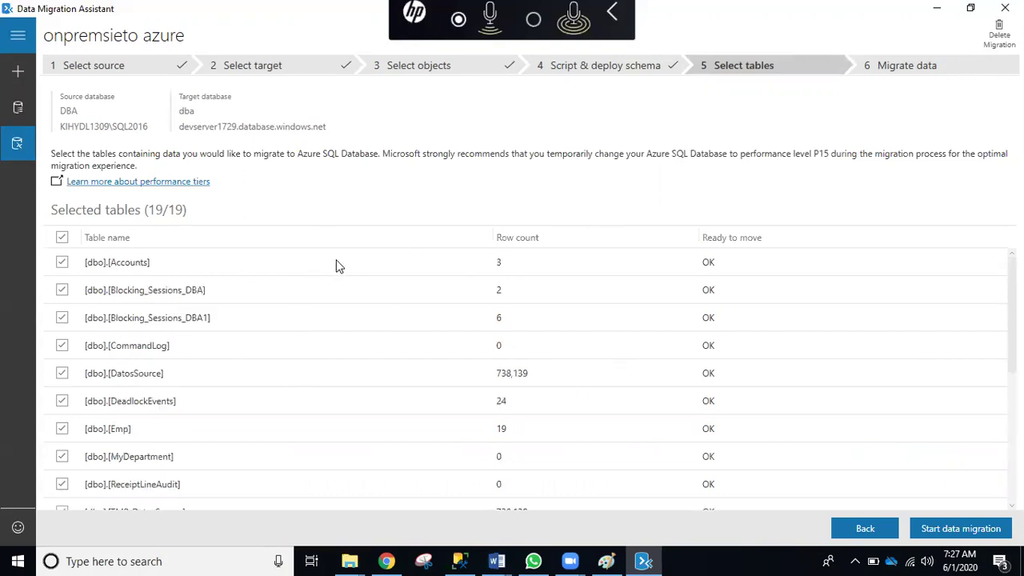
scroll(155, 297, "down", 5)
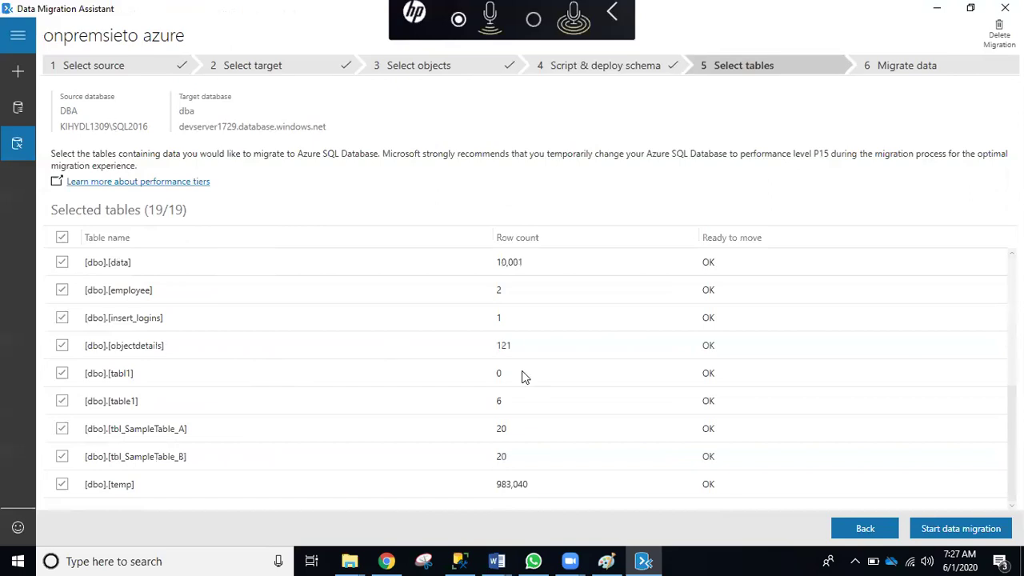
scroll(384, 324, "up", 5)
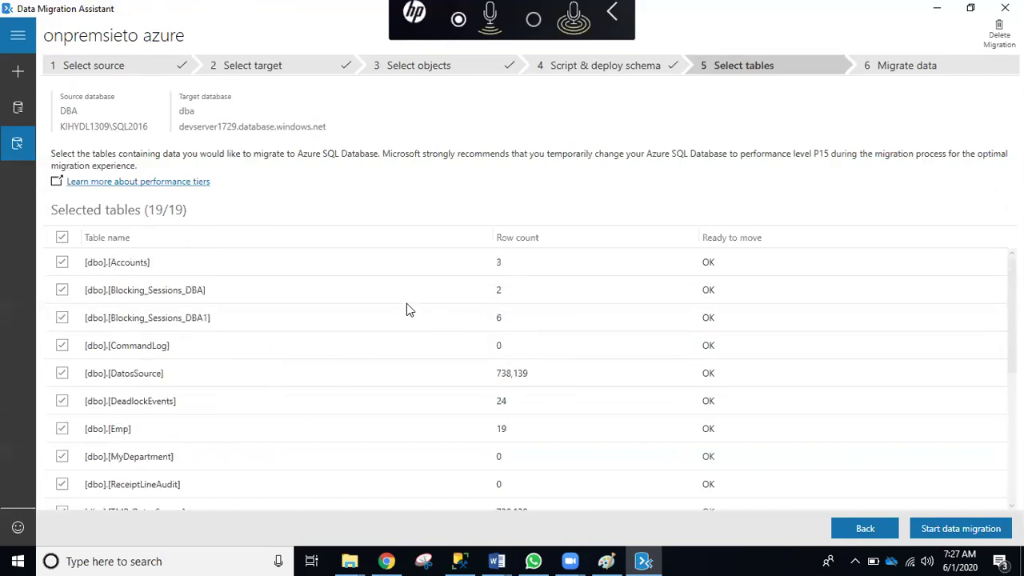
Exclude the large tables dbo.DatosSource, dbo.TMP_DatosSource and dbo.temp from the data migration
left_click(62, 374)
scroll(442, 372, "down", 3)
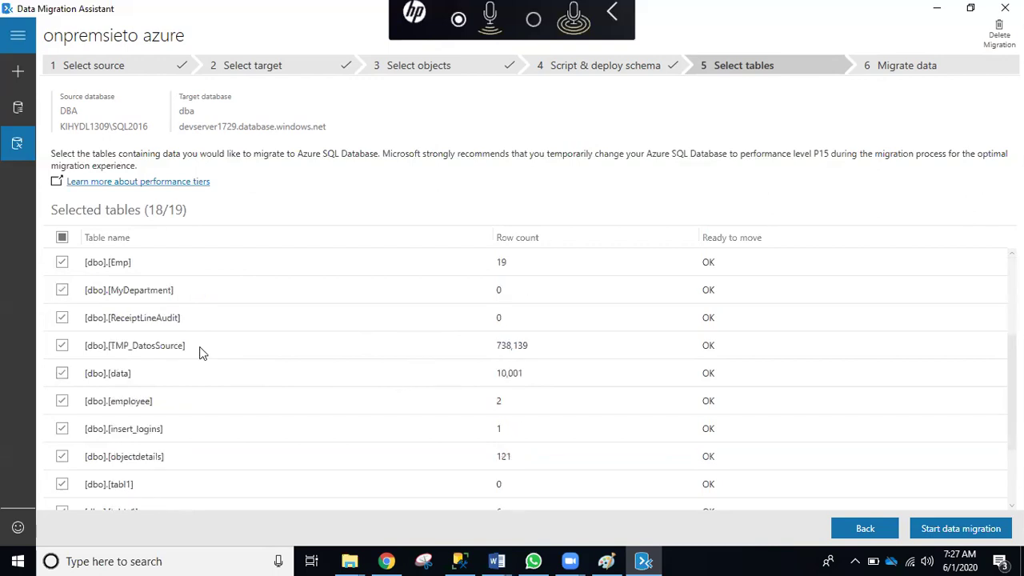
left_click(64, 349)
left_click(65, 375)
left_click(64, 374)
scroll(235, 373, "down", 4)
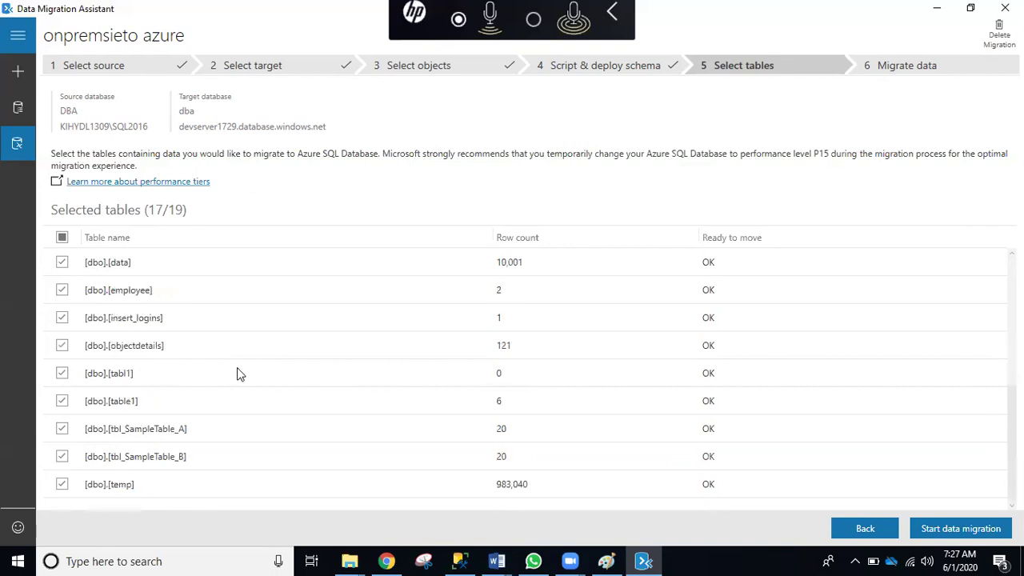
left_click(64, 484)
scroll(364, 326, "up", 3)
scroll(364, 326, "up", 5)
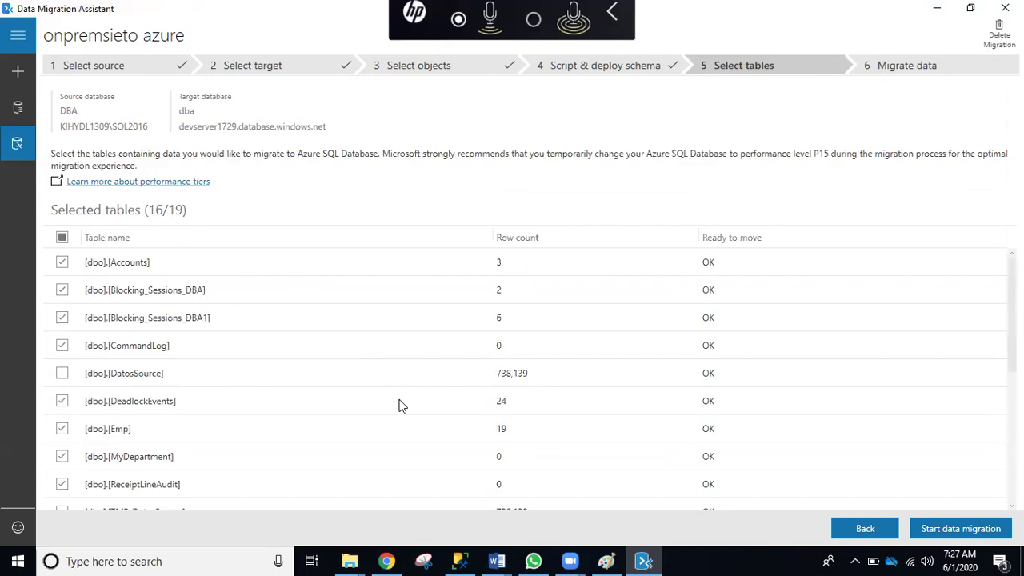
Switch to SQL Server Management Studio and start a Database Engine connection to devserver1729.database.windows.net with SQL Server Authentication
left_click(460, 561)
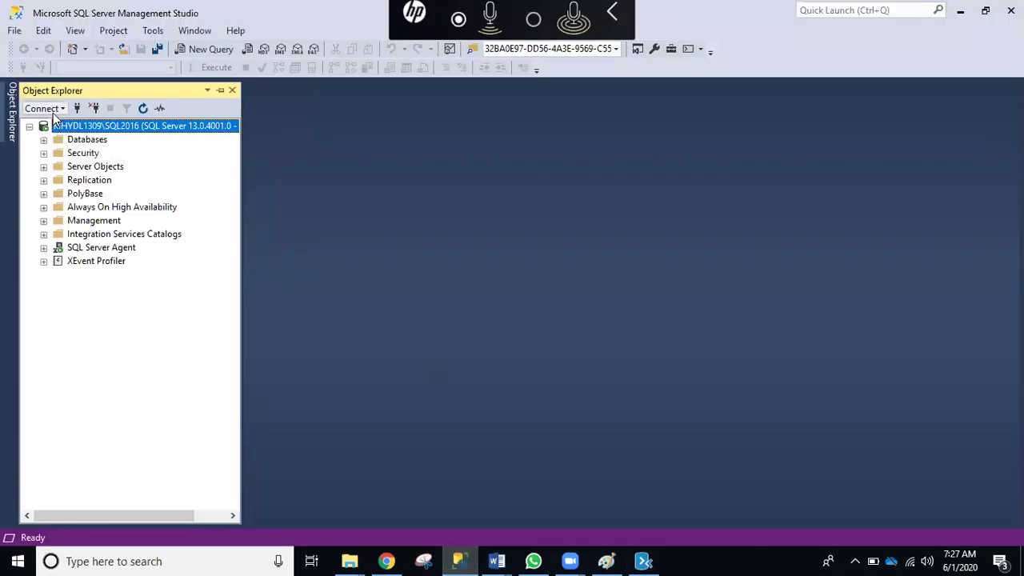
left_click(54, 110)
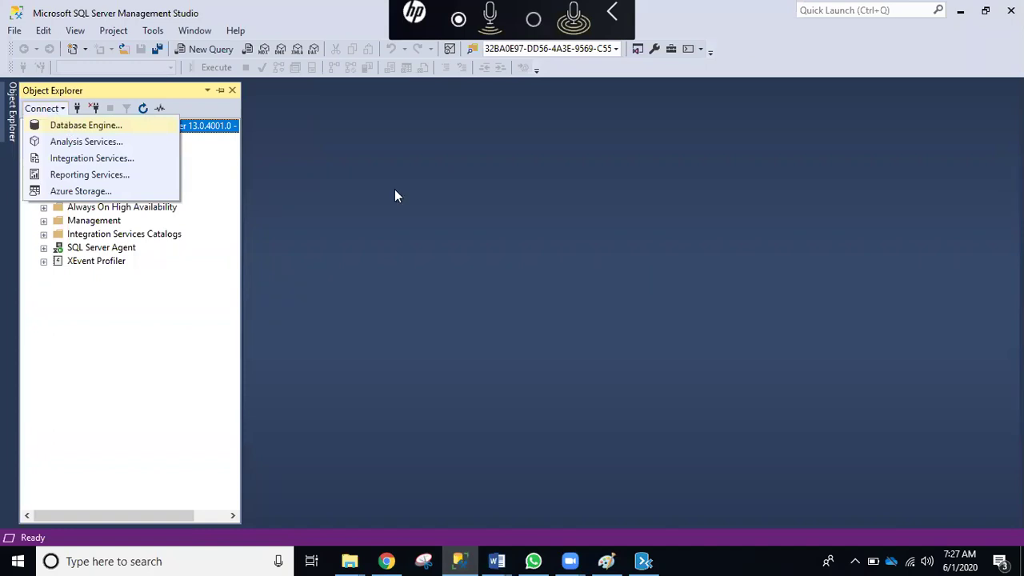
key("Return")
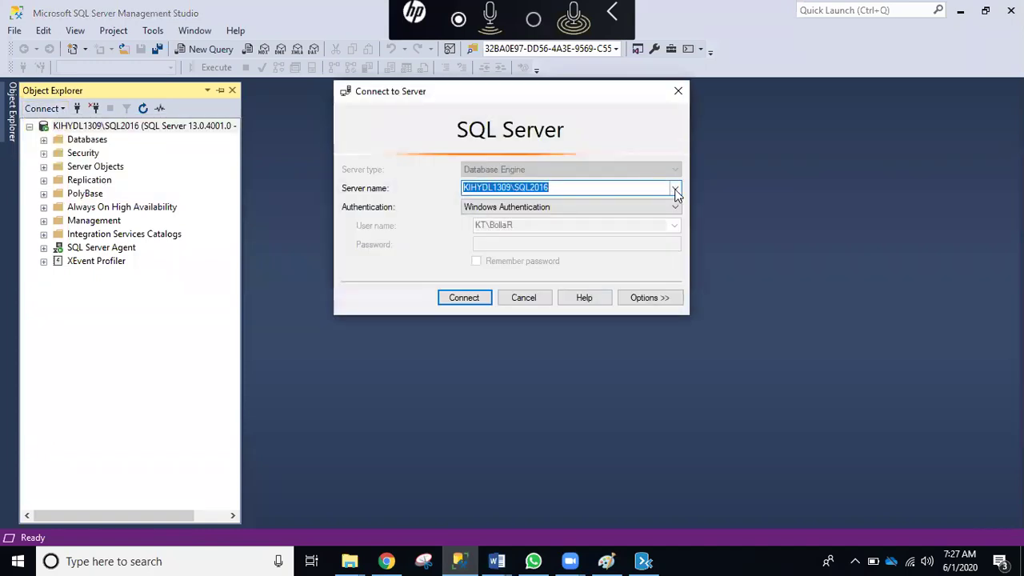
left_click(676, 188)
left_click(568, 210)
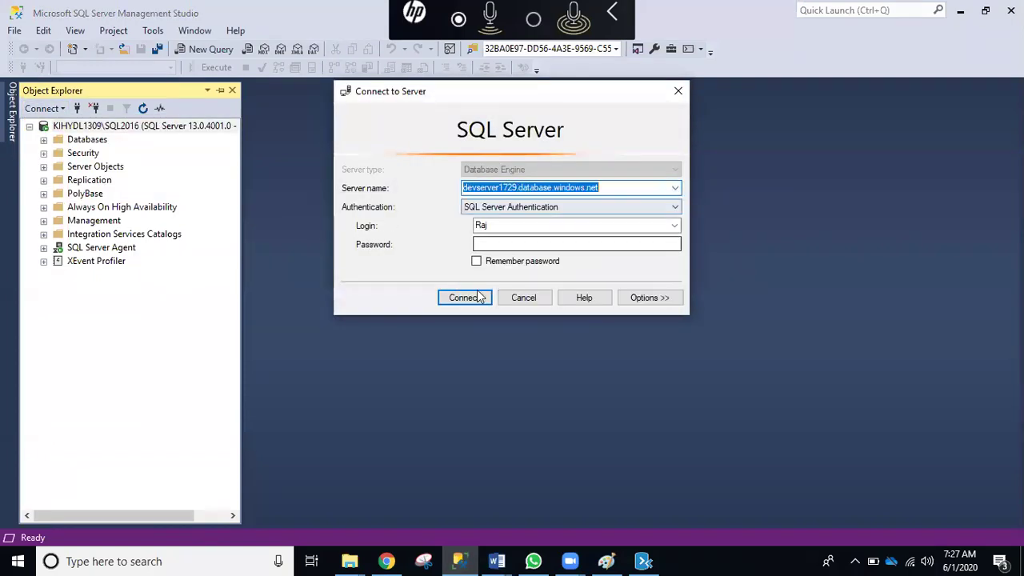
Choose the saadmin login, enter its password with Remember password enabled, and connect to the server
left_click(675, 226)
left_click(548, 246)
left_click(534, 248)
type("*****")
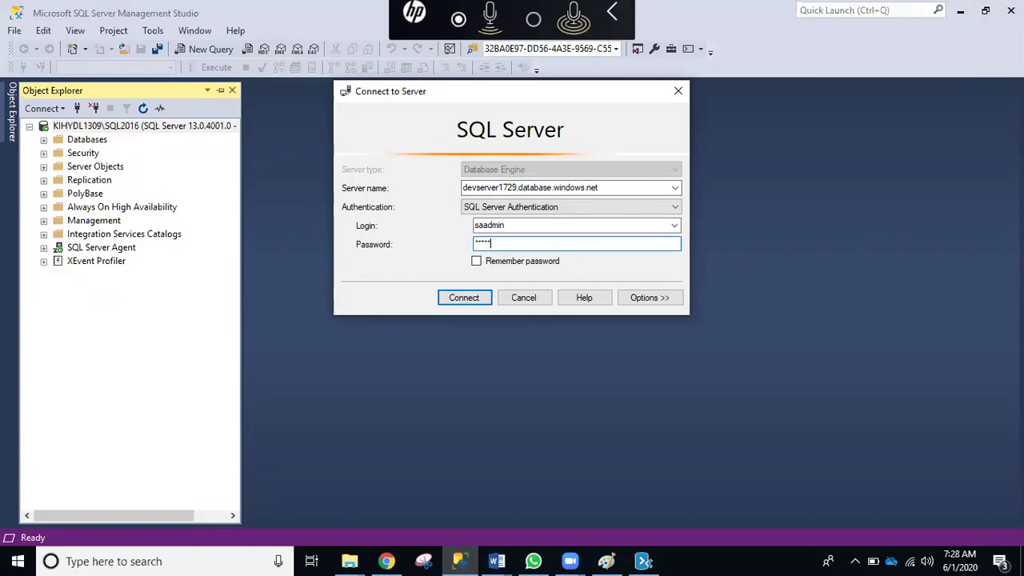
type("**")
left_click(496, 264)
left_click(451, 300)
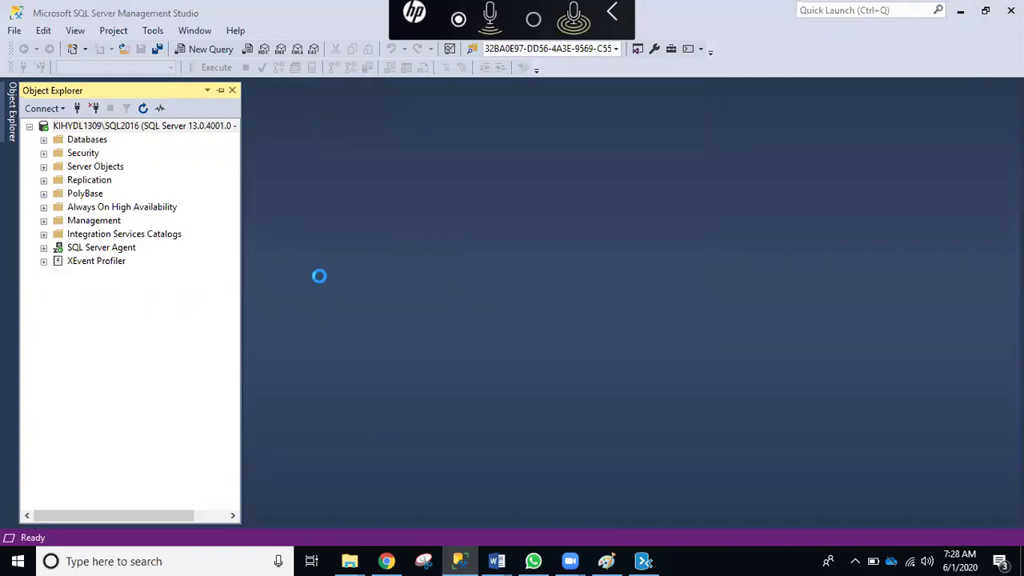
Collapse the on-premises server in SQL Server Management Studio and expand the Tables folder of the dba database on devserver1729.database.windows.net
left_click(641, 560)
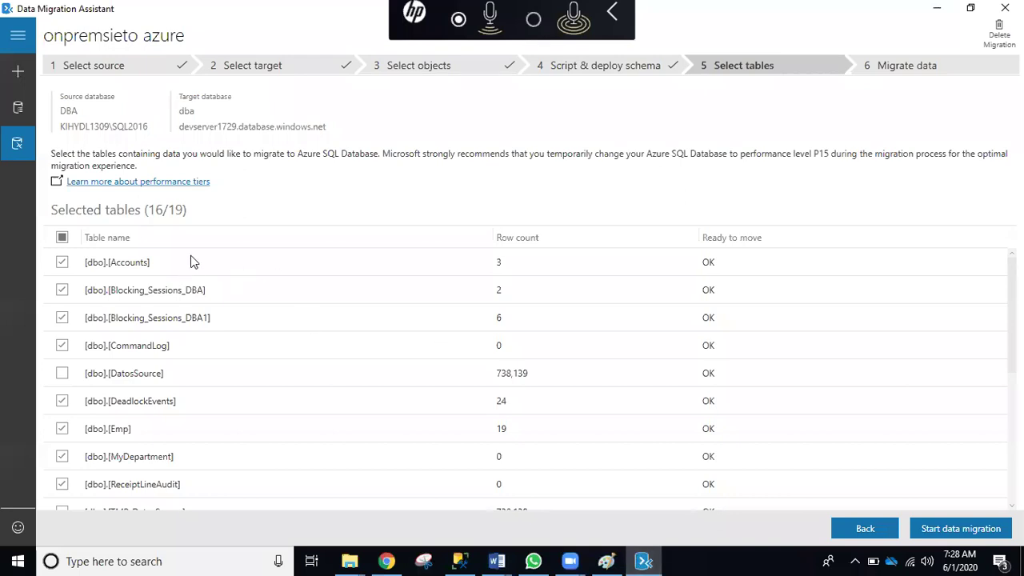
left_click(936, 8)
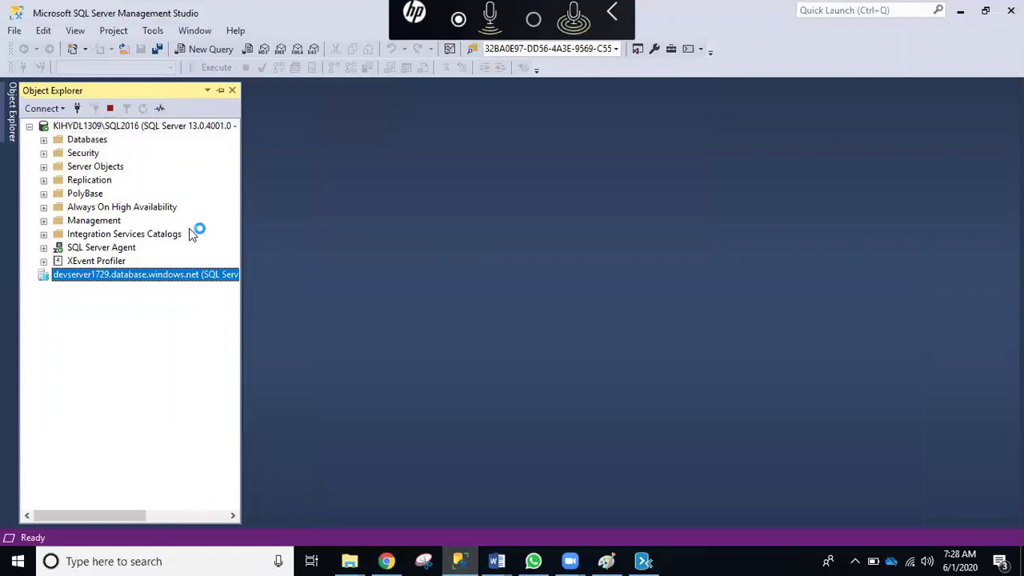
left_click(31, 126)
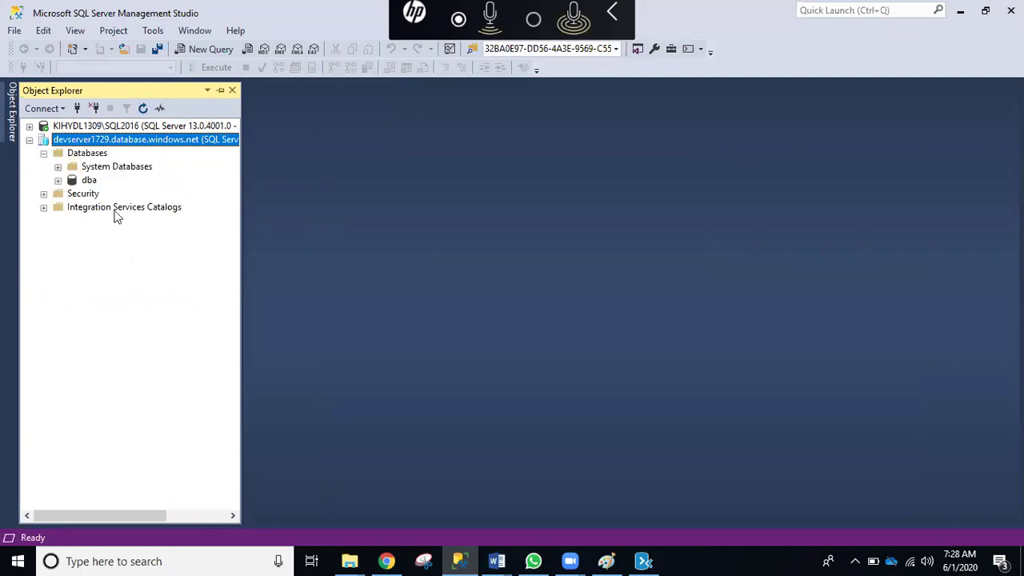
left_click(58, 180)
left_click(112, 207)
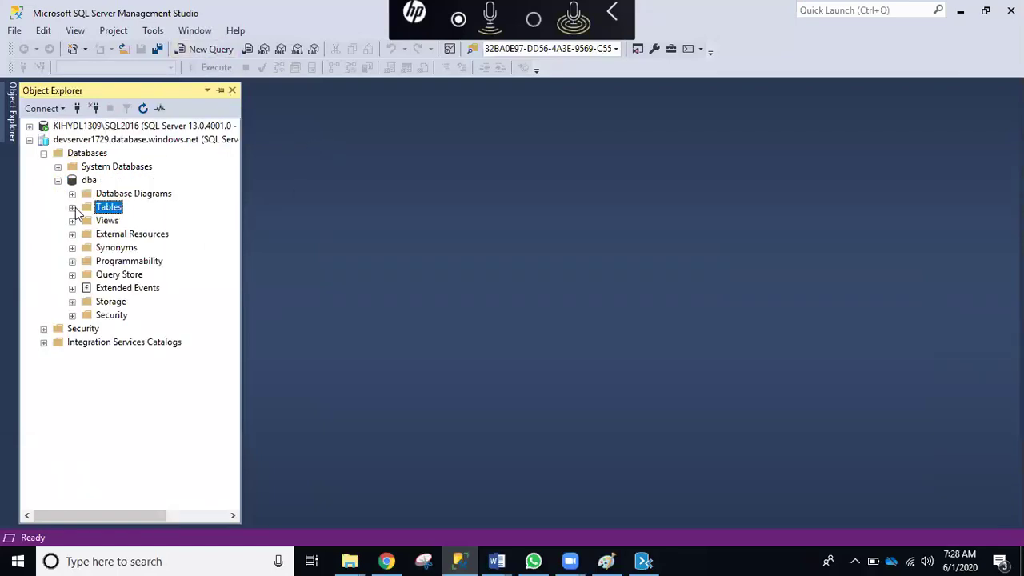
left_click(73, 209)
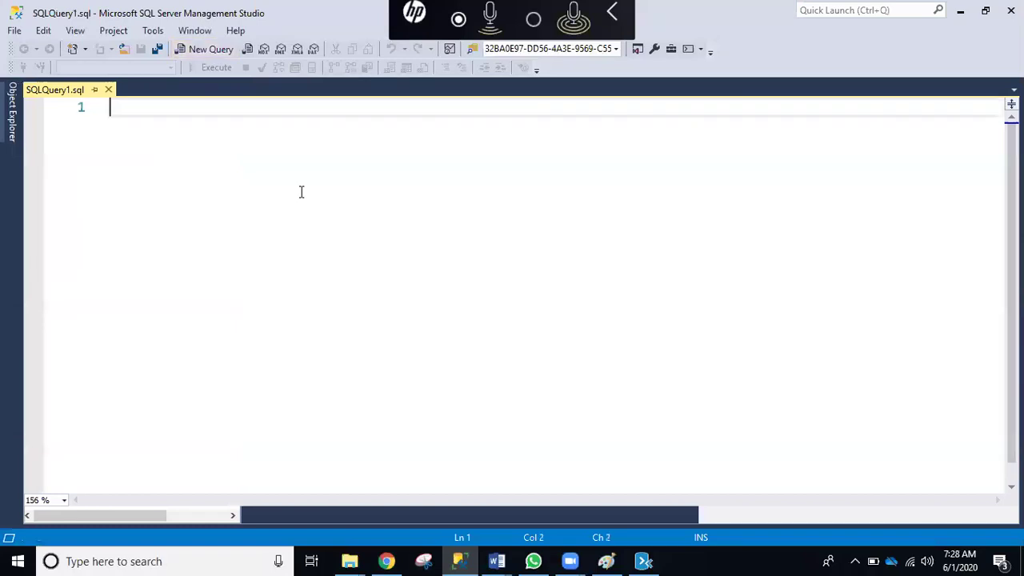
Write and run the query "sp_spaceused accounts" against the Azure dba database, keeping Object Explorer pinned beside the editor
type("sp_spaceu")
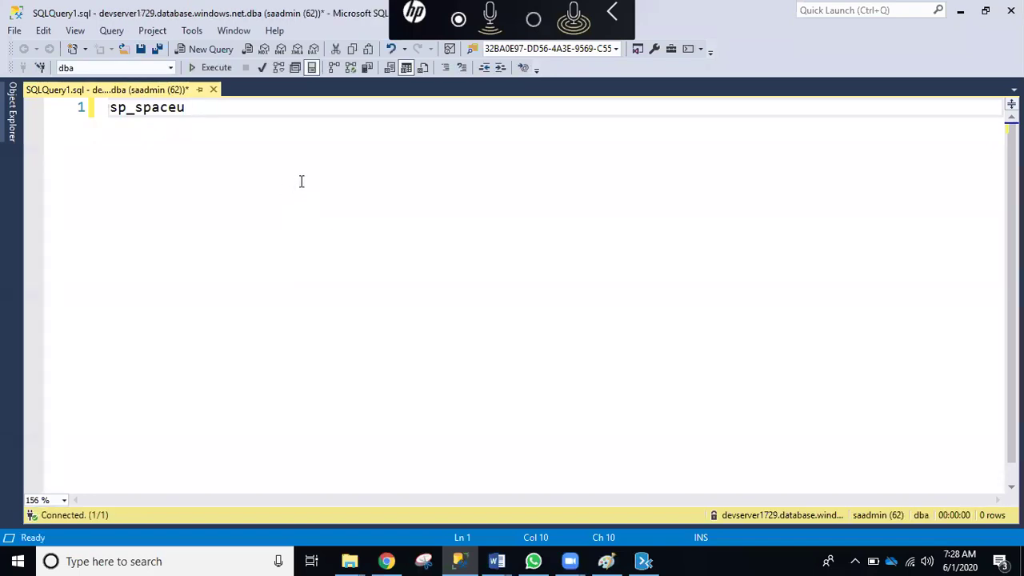
left_click(13, 132)
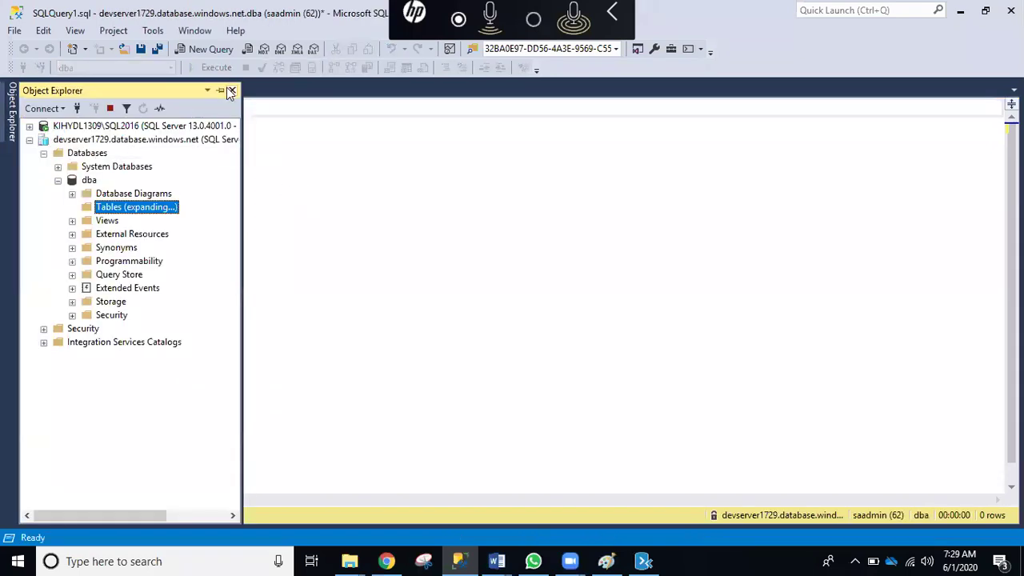
left_click(221, 91)
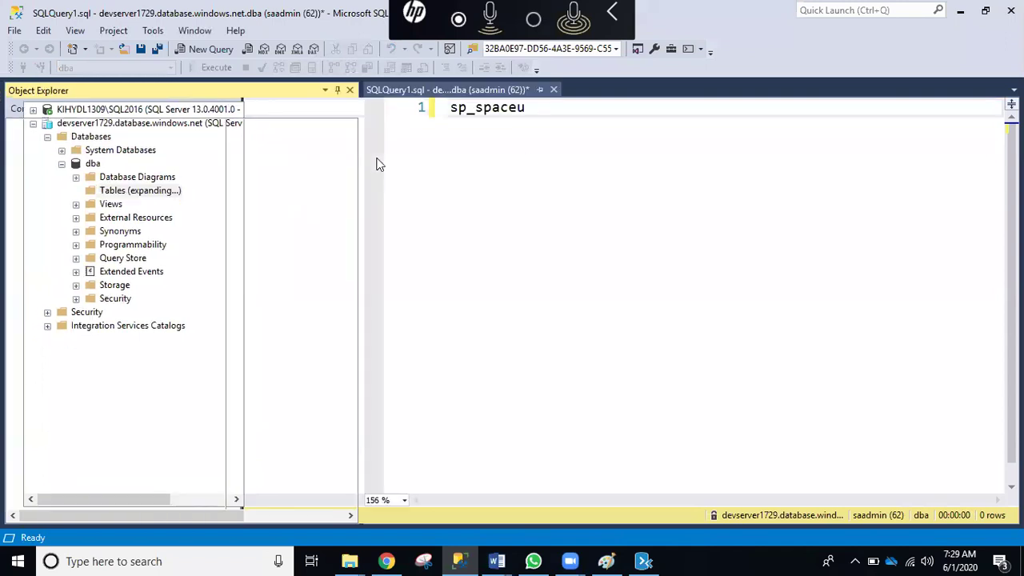
left_click(541, 118)
type("sed a")
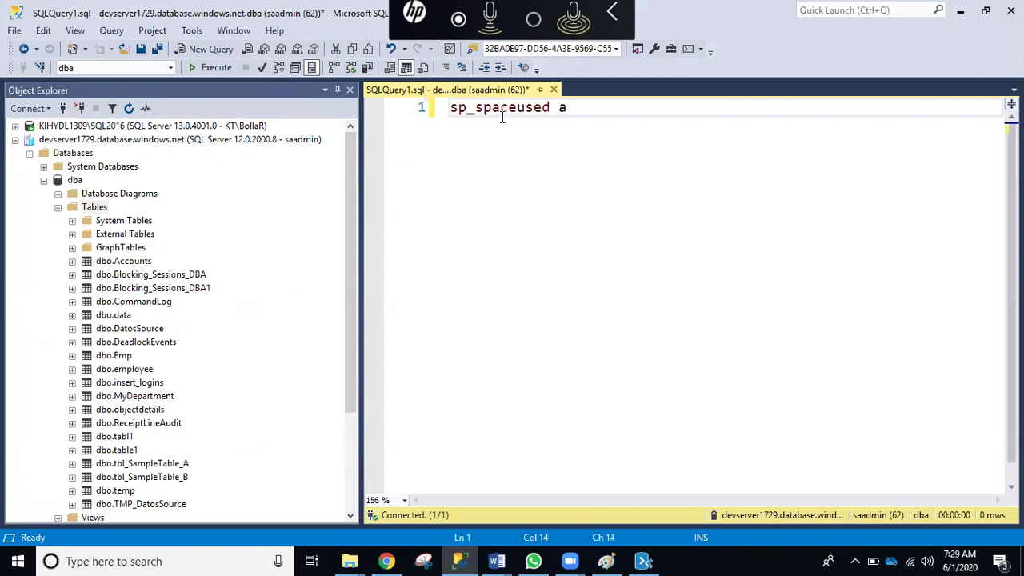
type("ccoun")
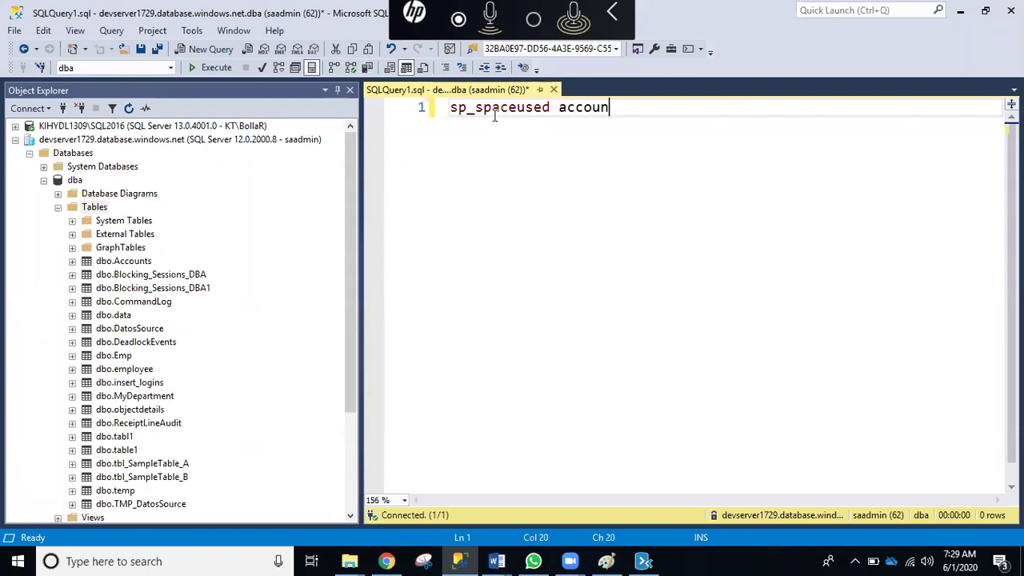
type("ts")
left_click(217, 68)
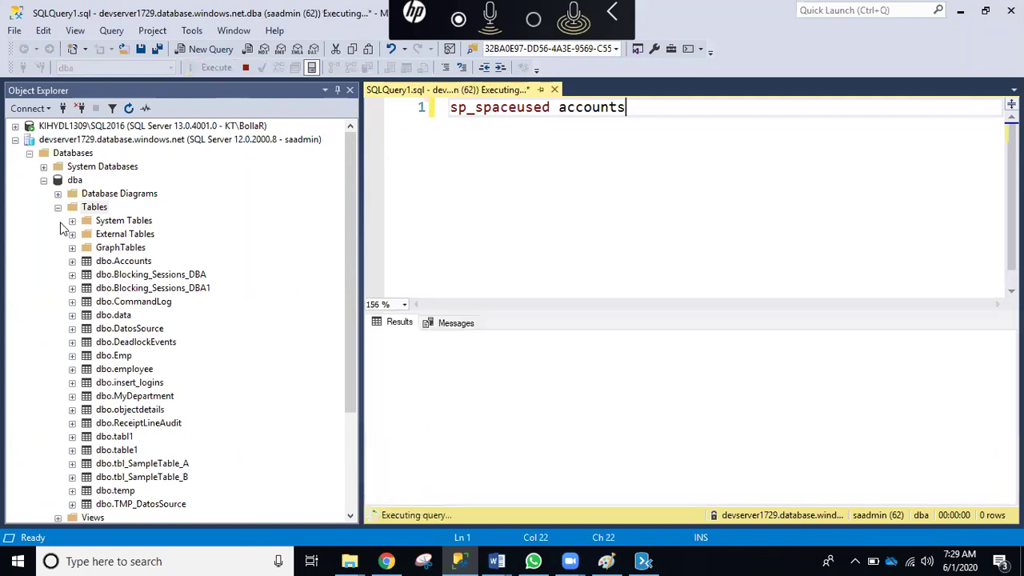
left_click(549, 235)
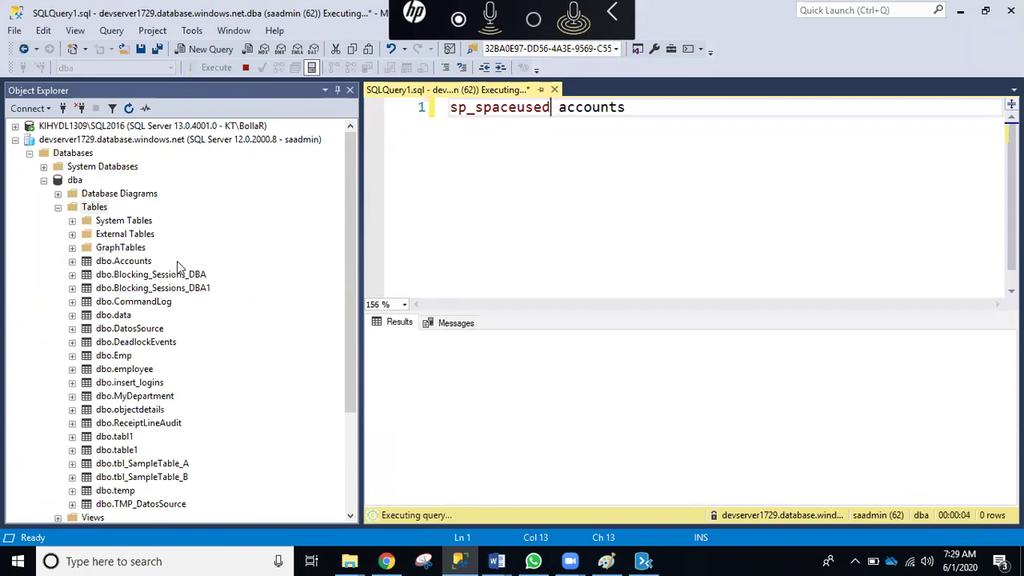
scroll(180, 268, "down", 1)
left_click(650, 168)
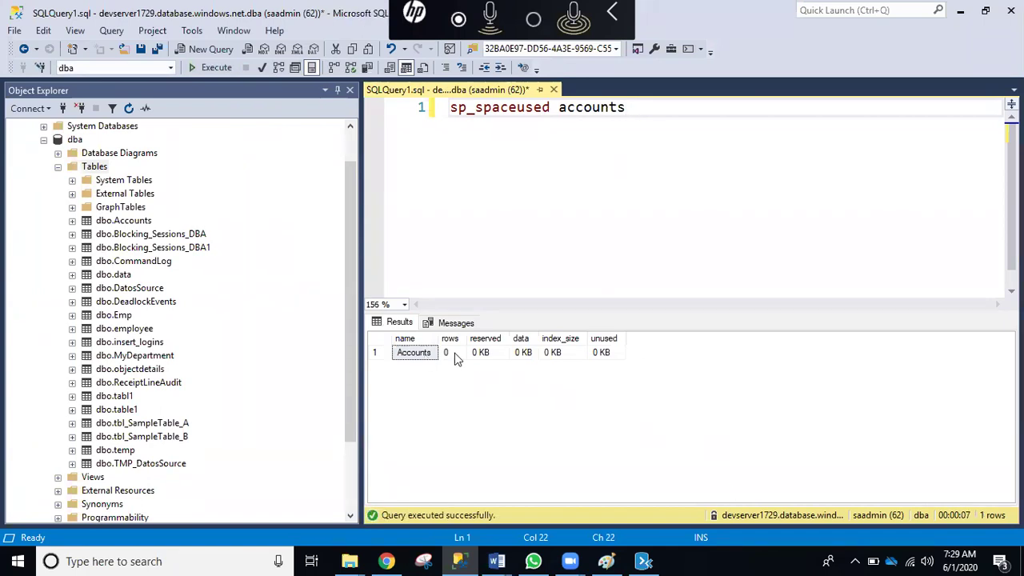
Switch to Data Migration Assistant, start the data migration for the selected tables, and review each table's migration status
left_click(644, 561)
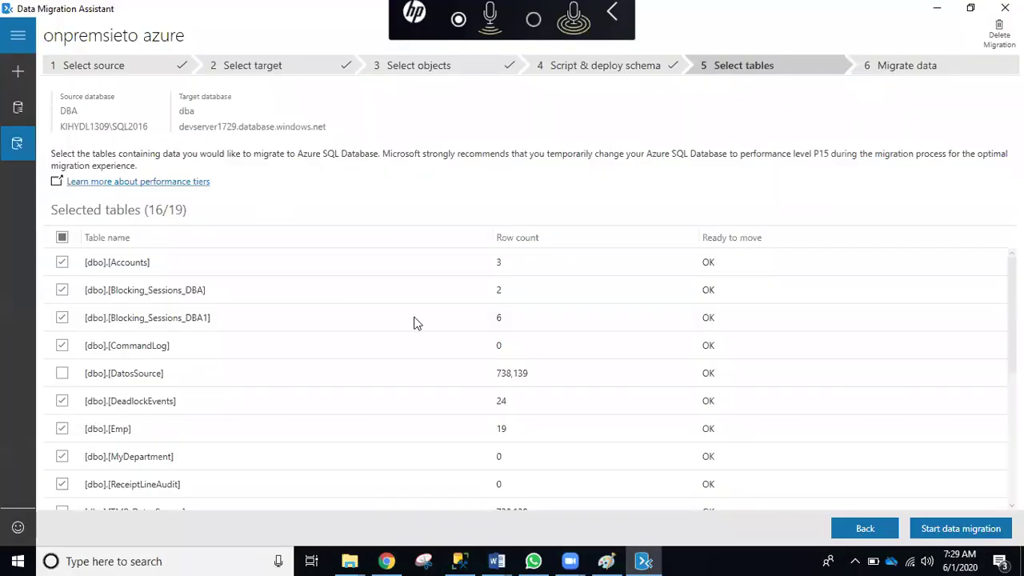
left_click(937, 529)
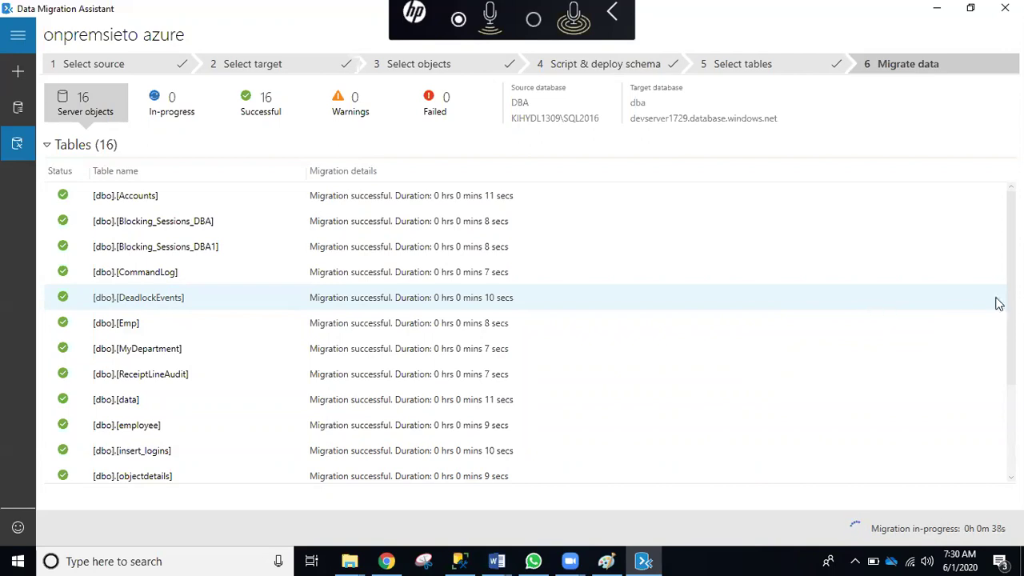
scroll(895, 364, "down", 2)
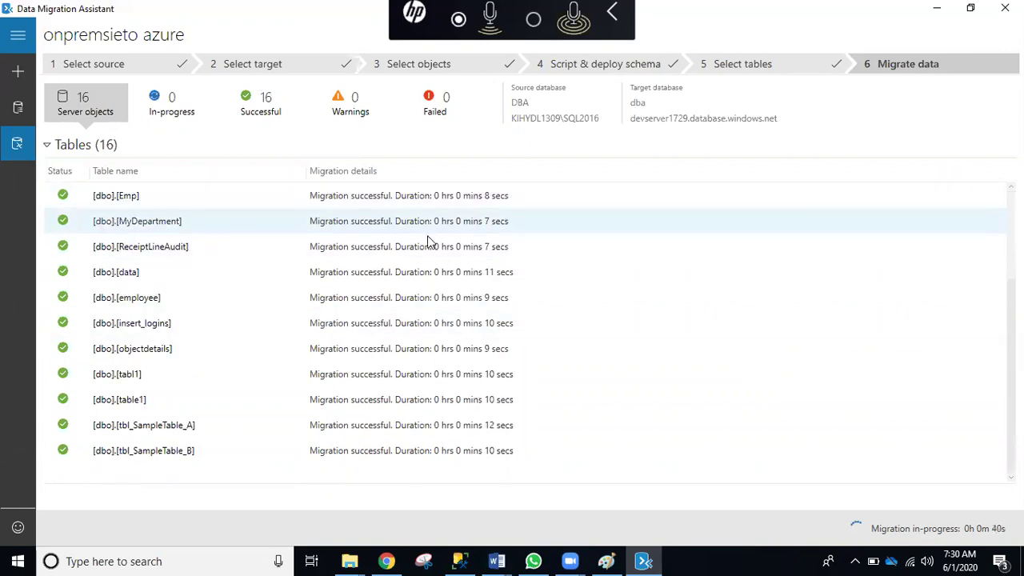
scroll(427, 235, "up", 2)
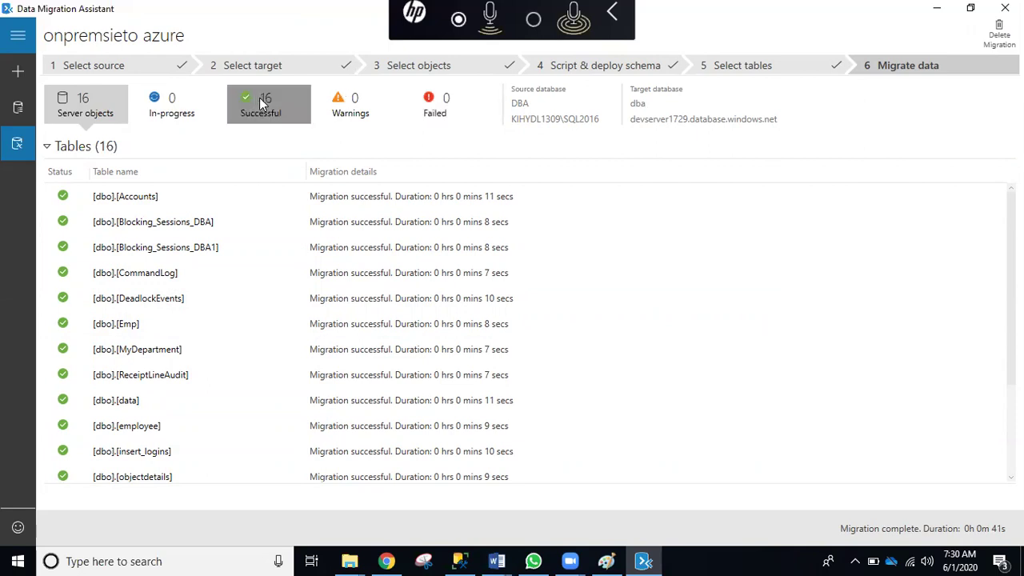
Switch to SQL Server Management Studio and rerun the full "sp_spaceused accounts" statement to check the migrated Accounts table's rows
left_click(458, 560)
left_click(212, 68)
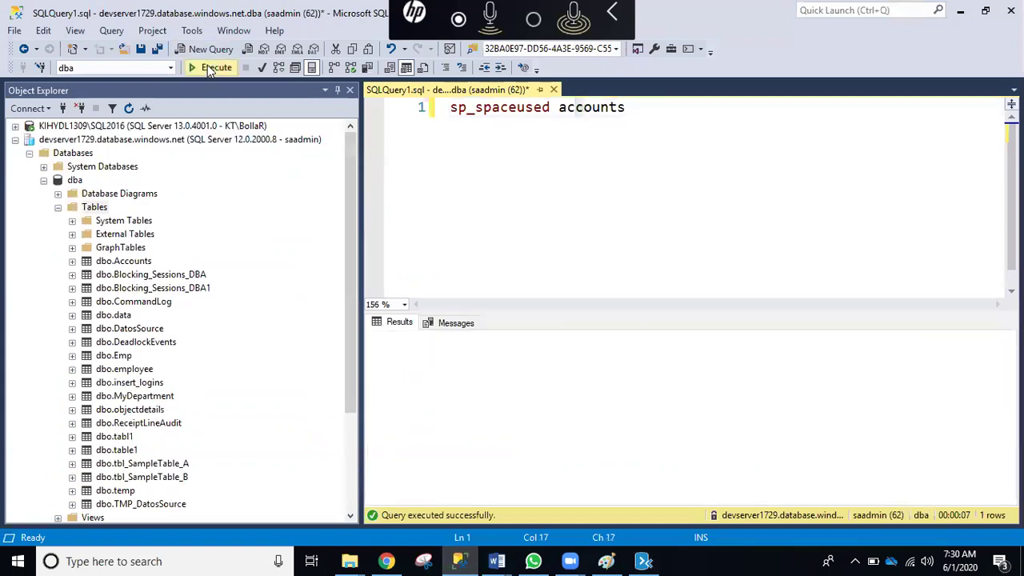
left_click(603, 176)
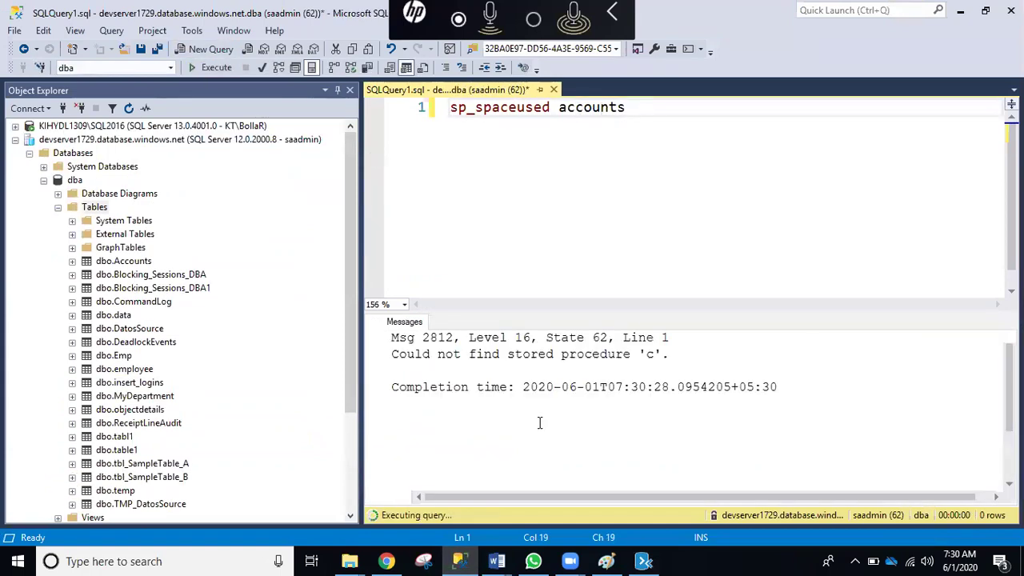
left_click_drag(656, 107, 326, 87)
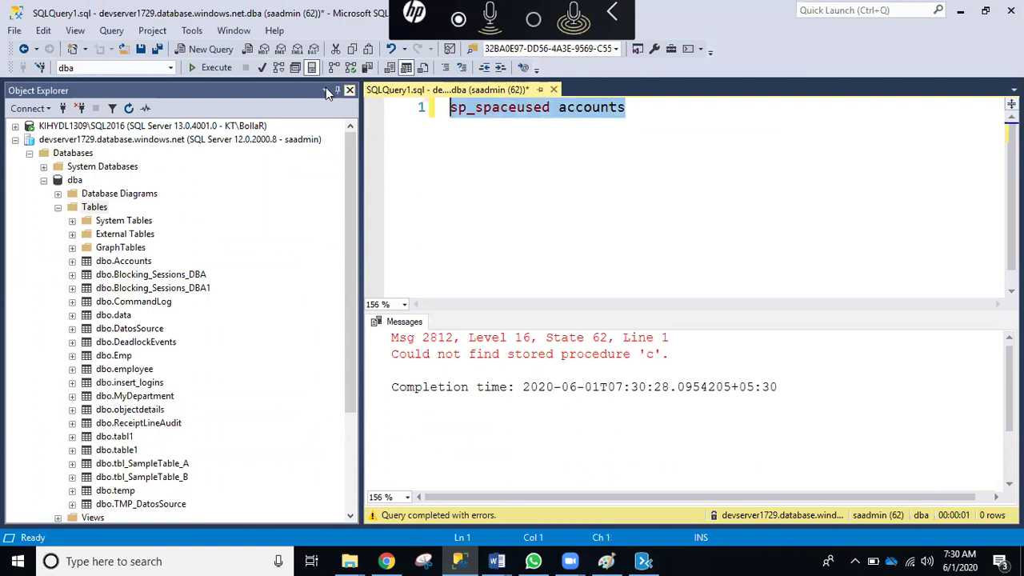
left_click(210, 68)
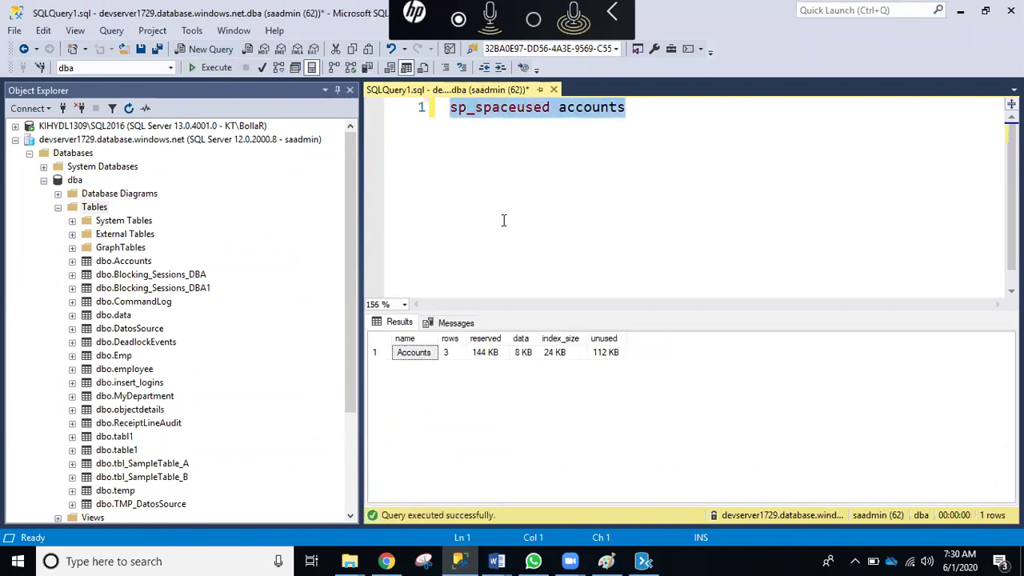
left_click(432, 353)
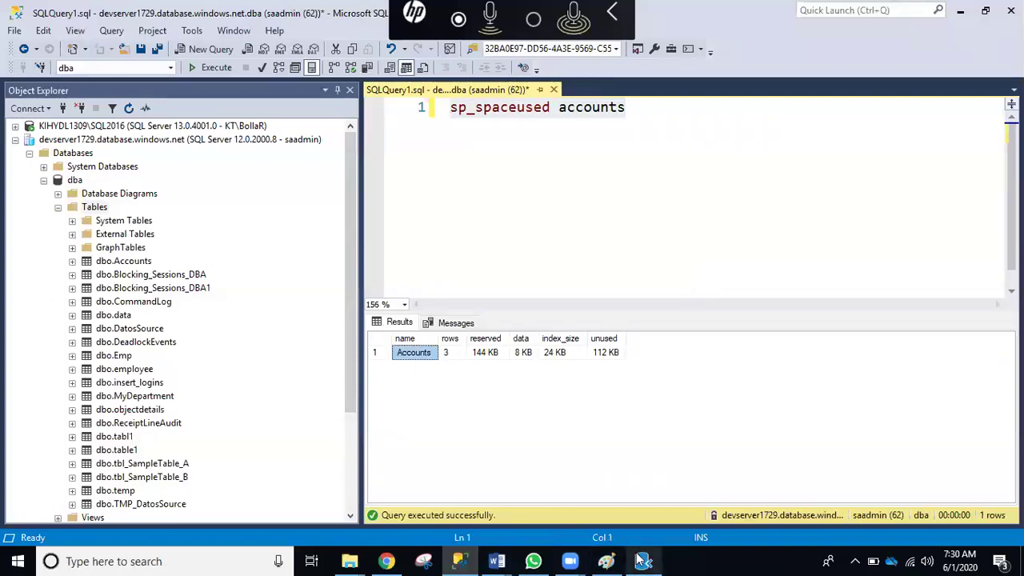
Switch to the AZURE SQL DBA Notes document in Word and select the Migration assistant service line in the migration tools list
left_click(661, 522)
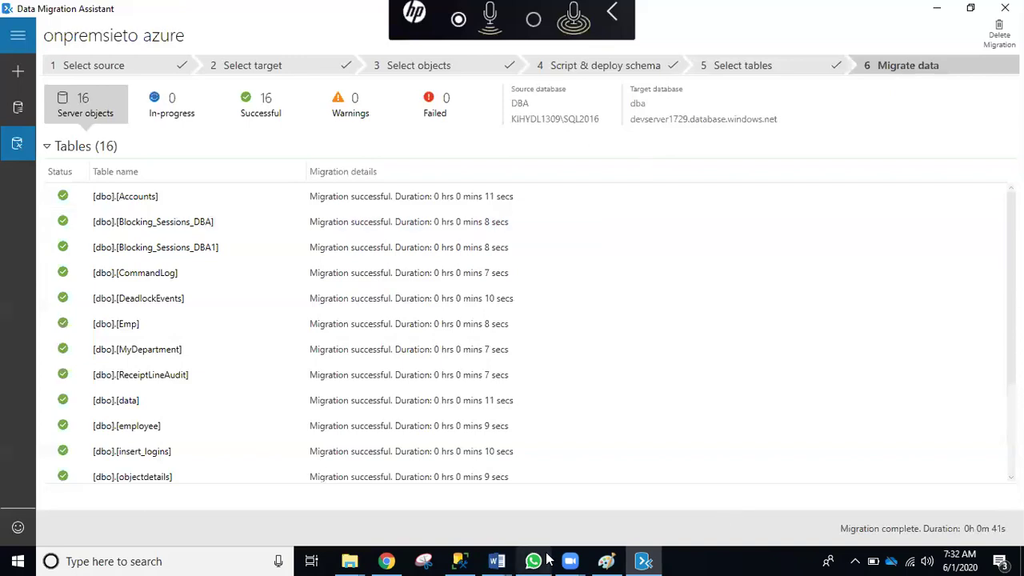
mouse_move(497, 561)
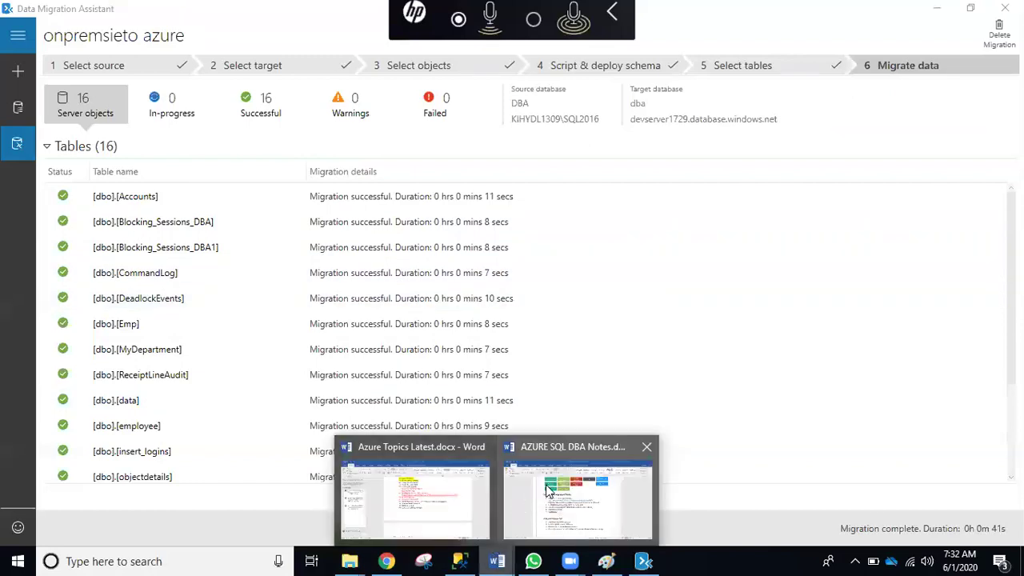
left_click(549, 492)
left_click_drag(324, 295, 652, 297)
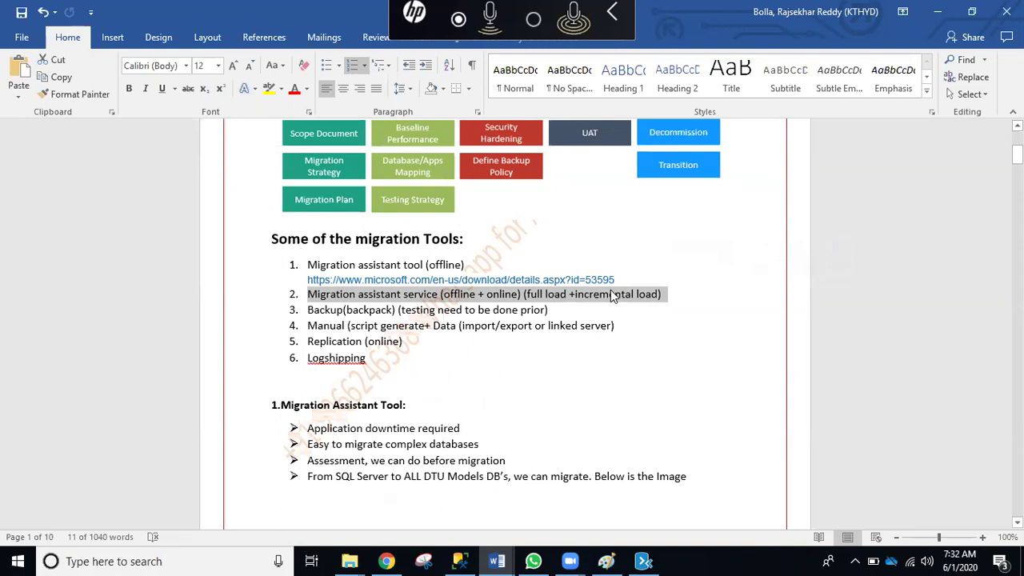
Switch to Data Migration Assistant and create a Migration project named gdhfjdghfzgfhj from SQL Server to Azure SQL Database with Schema and data scope
left_click(642, 561)
scroll(277, 463, "down", 2)
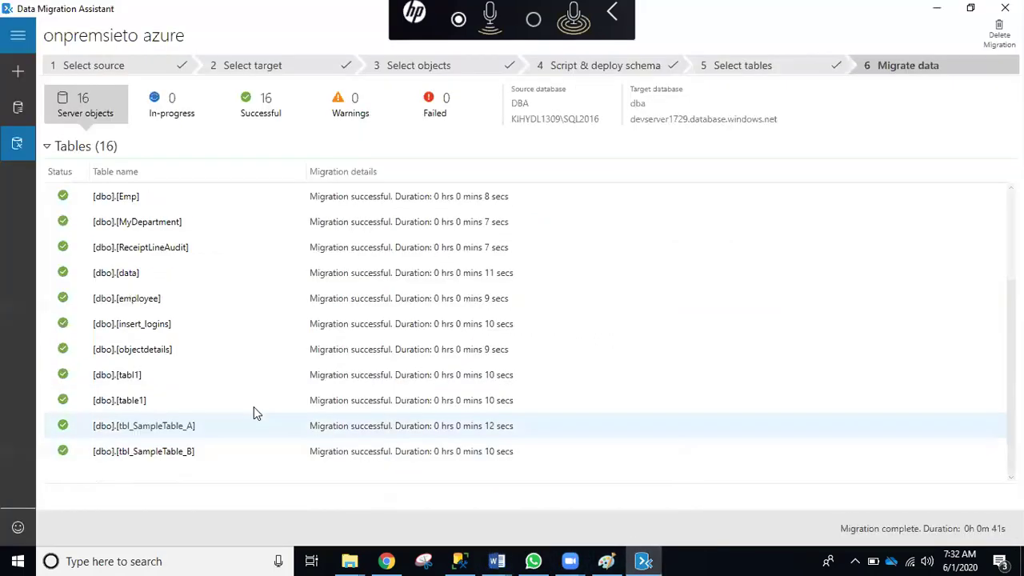
scroll(68, 146, "up", 2)
left_click(18, 71)
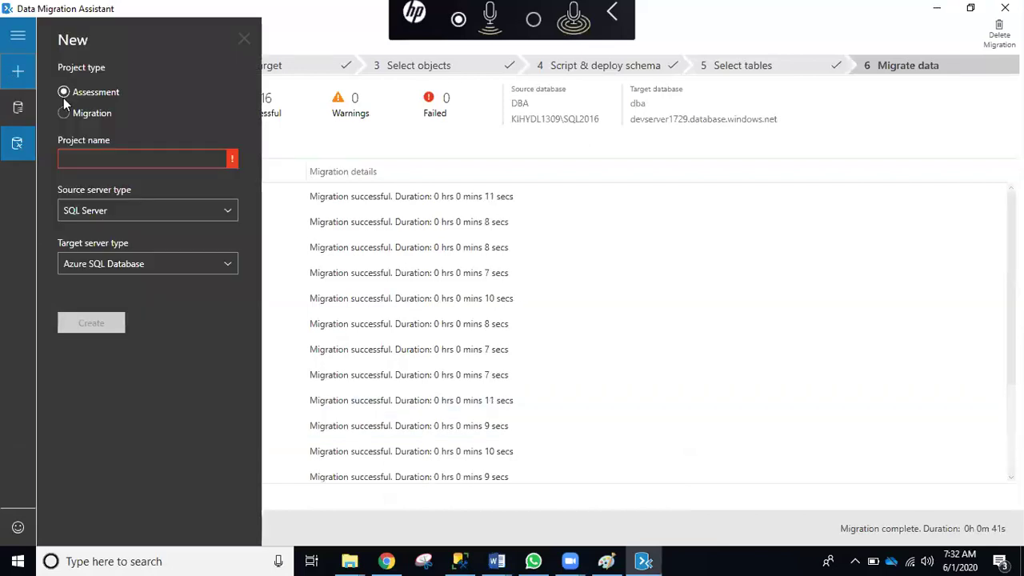
left_click(77, 111)
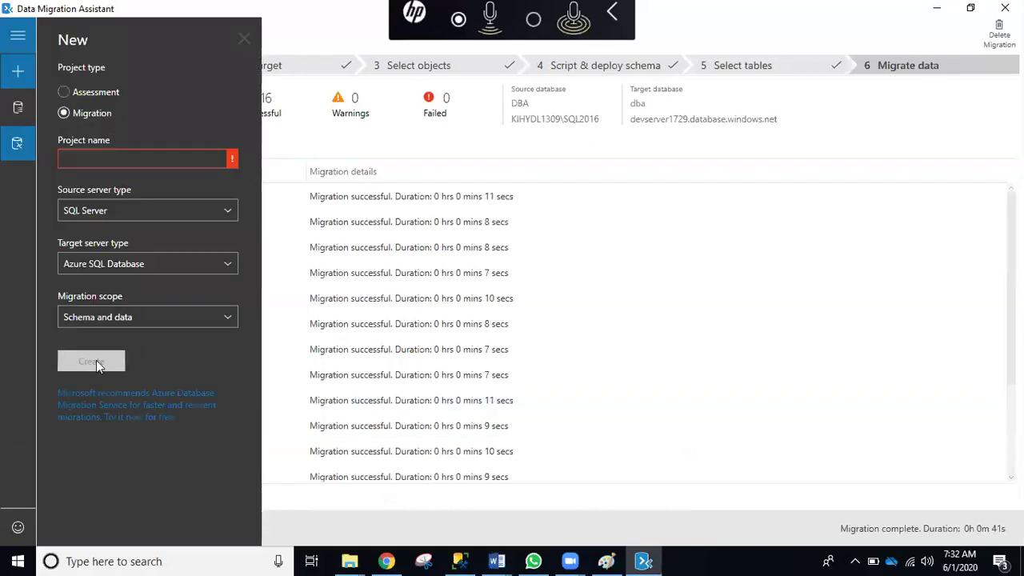
left_click(84, 153)
type("gdhfjdghfzgfhj")
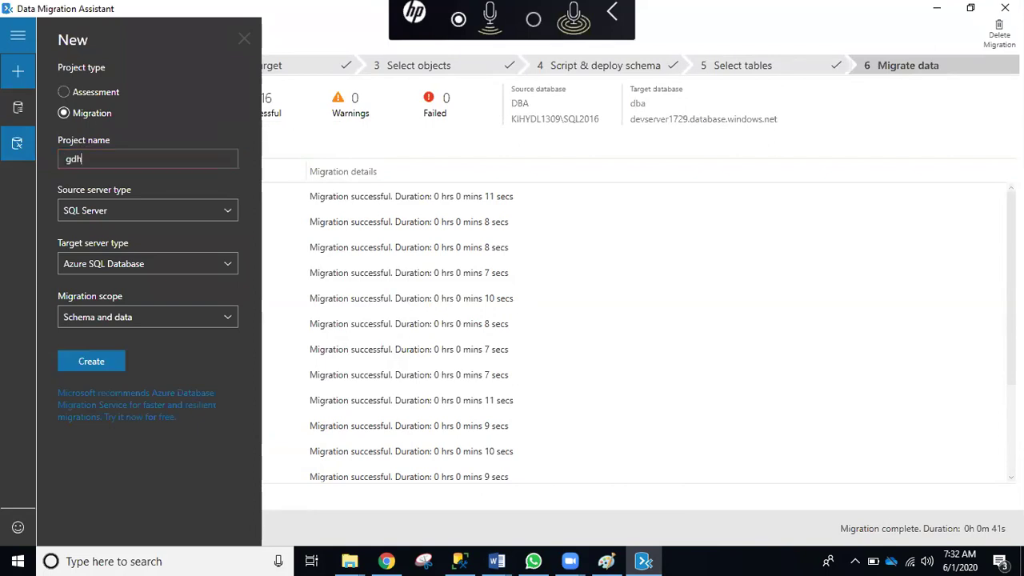
left_click(93, 362)
left_click(565, 344)
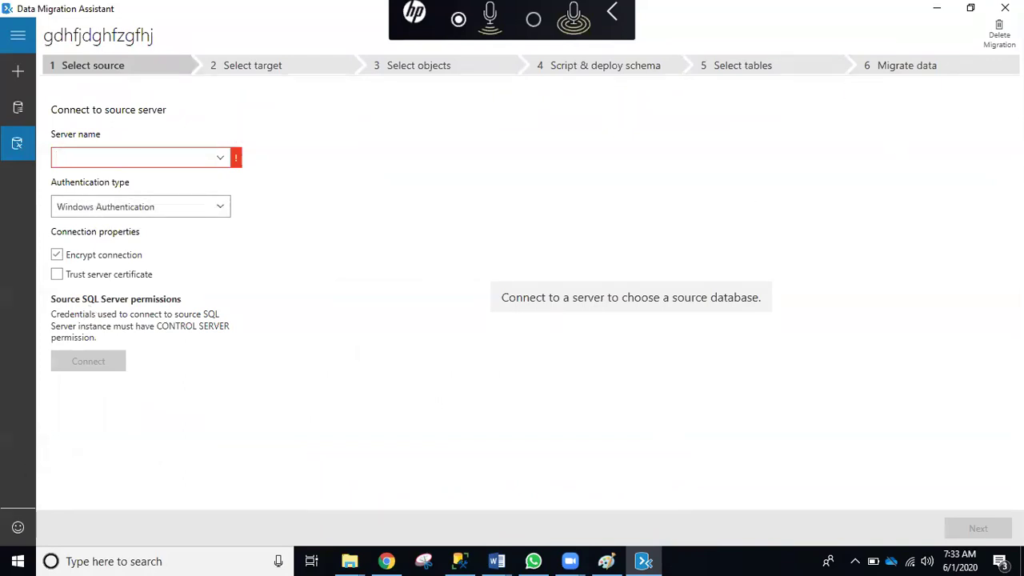
Choose KIHYDL1309\SQL2016 as the source server of the new migration project
left_click(28, 33)
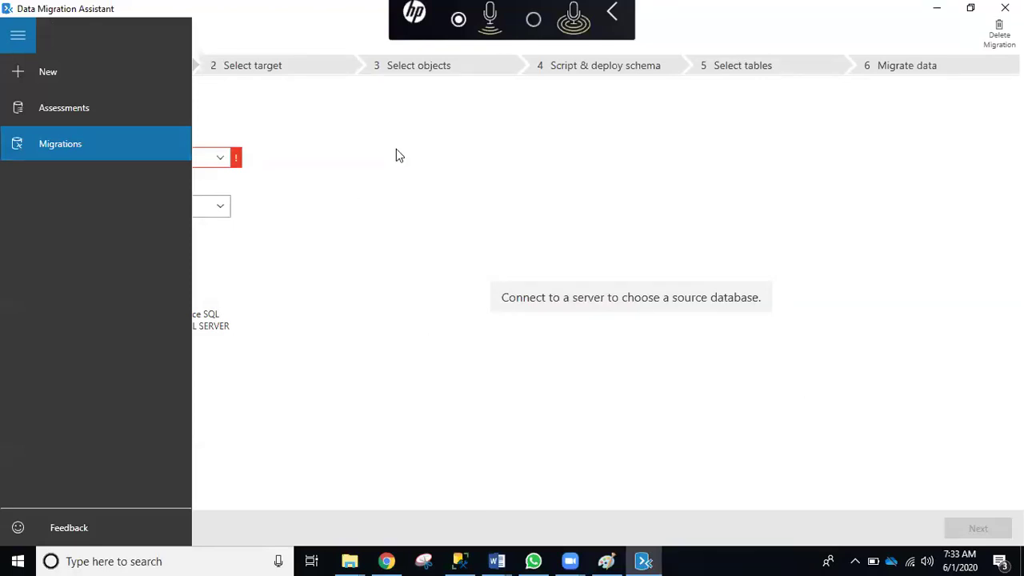
left_click(17, 36)
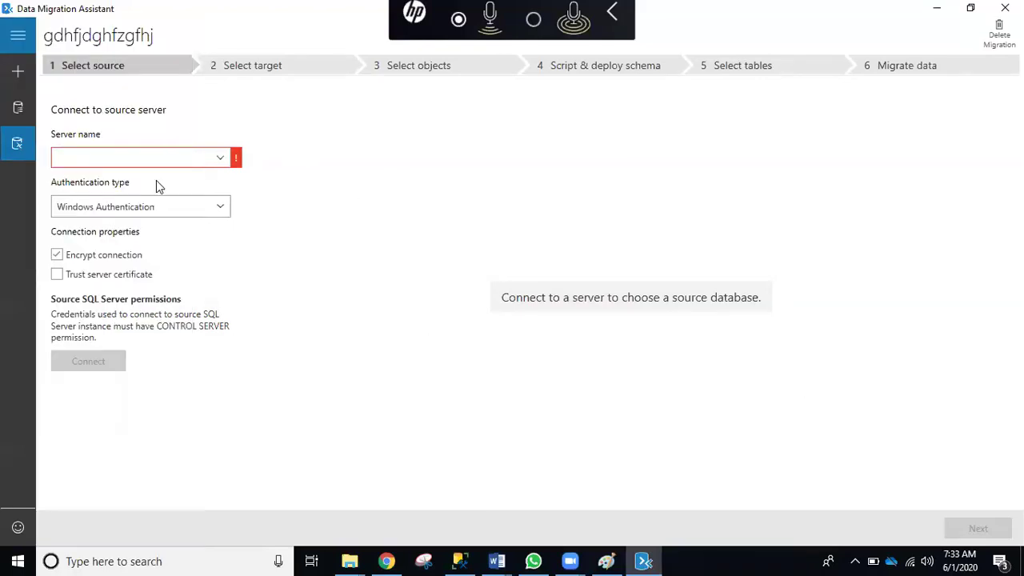
left_click(114, 156)
left_click(217, 160)
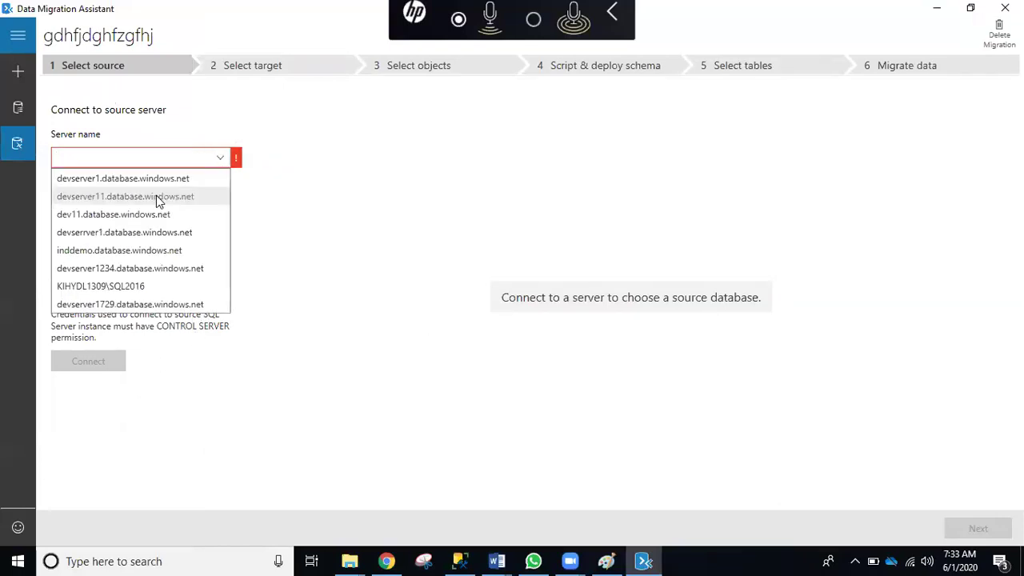
left_click(131, 286)
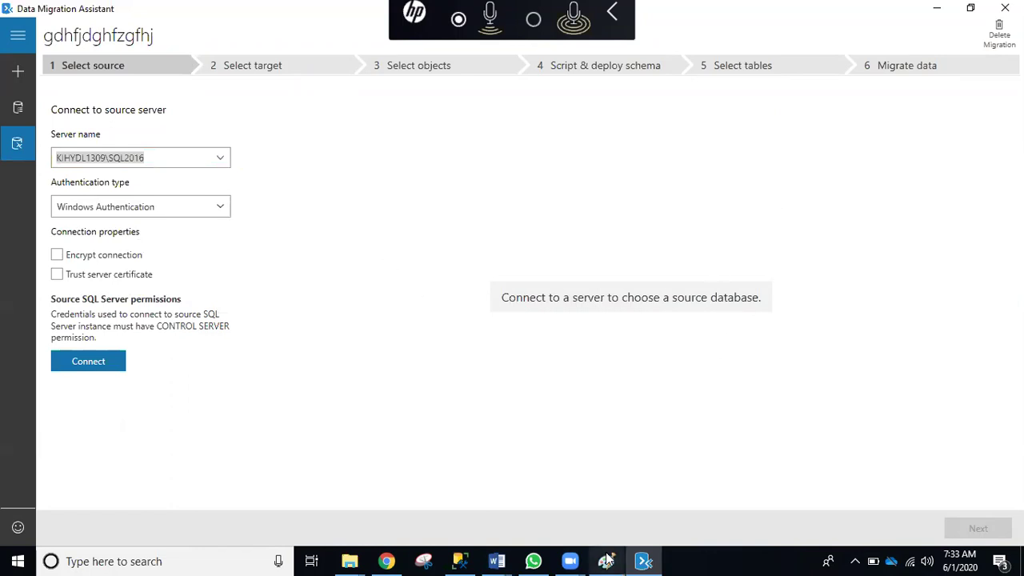
Switch back to the AZURE SQL DBA Notes document in Word to consult the list of migration tools
left_click(497, 561)
left_click(585, 453)
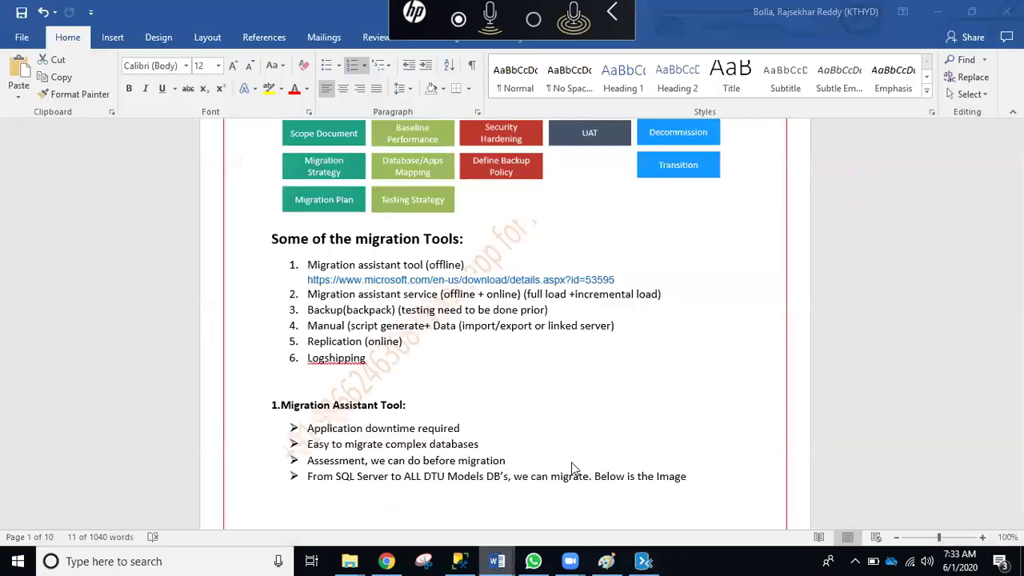
Review the Migration Assistant Tool and Migration assistant service sections of the notes, including the target server types and the DMS diagram
scroll(443, 232, "up", 6)
scroll(443, 232, "down", 6)
scroll(444, 233, "down", 15)
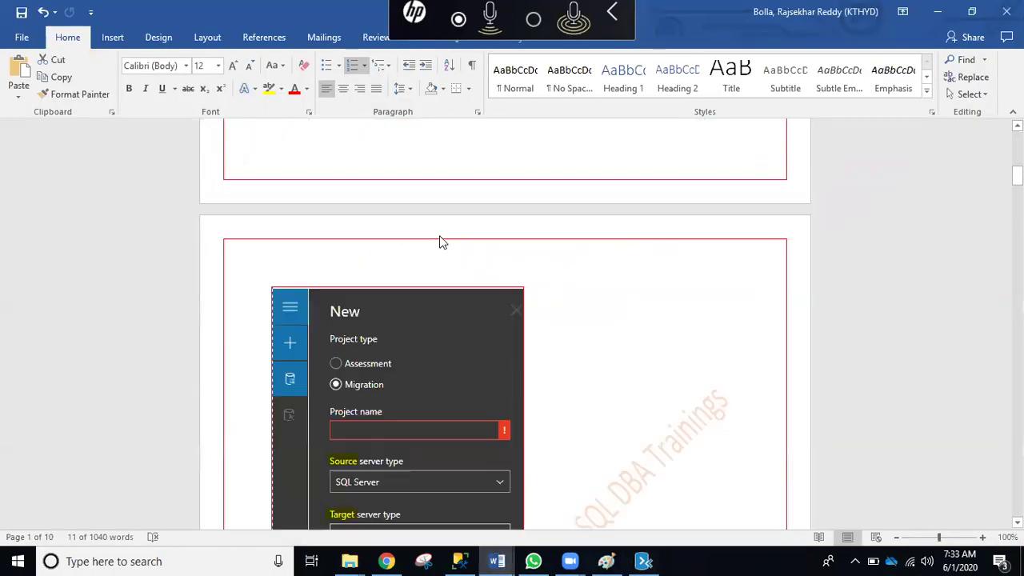
scroll(446, 247, "down", 3)
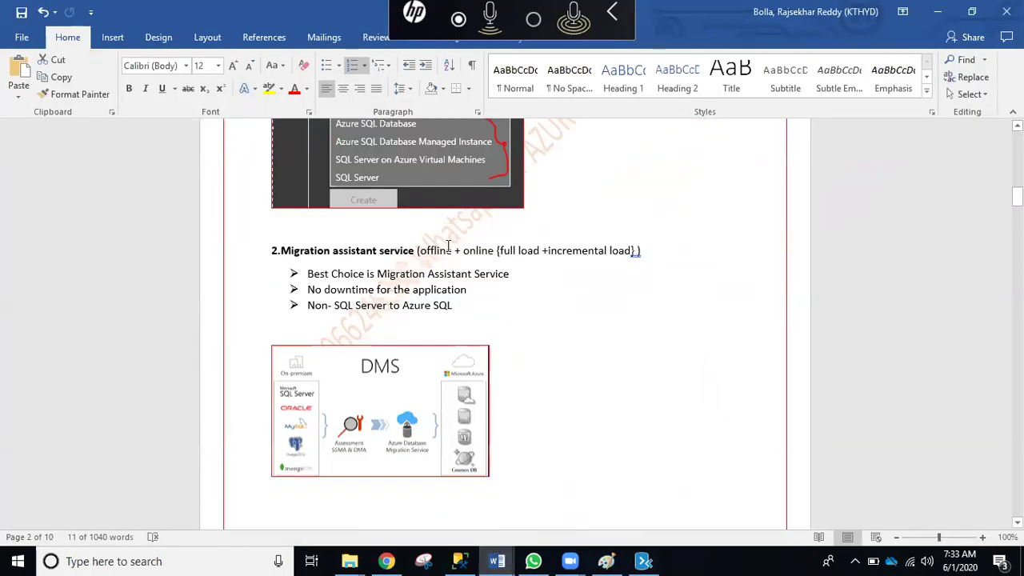
scroll(448, 248, "down", 8)
scroll(449, 248, "up", 9)
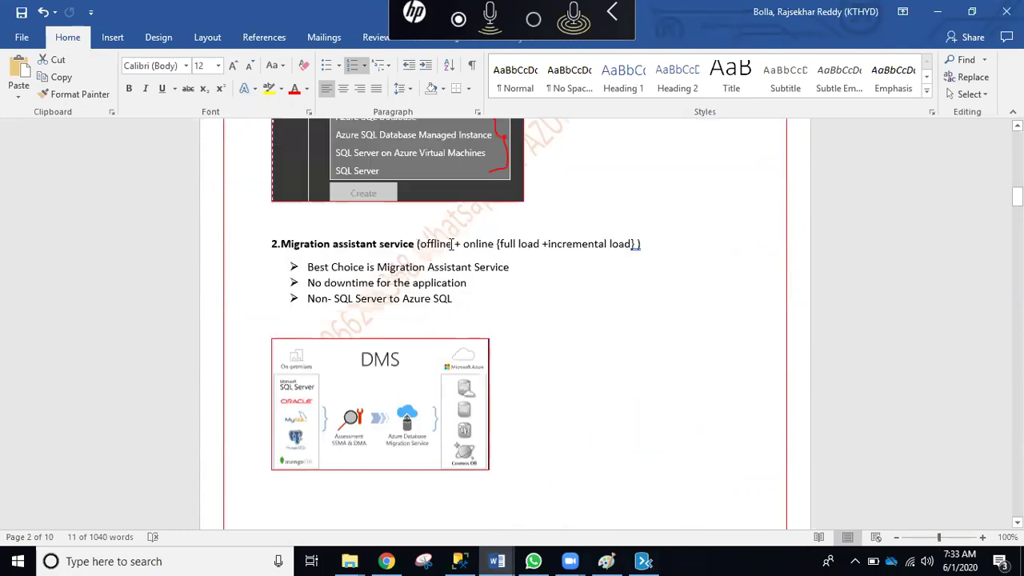
scroll(451, 246, "up", 7)
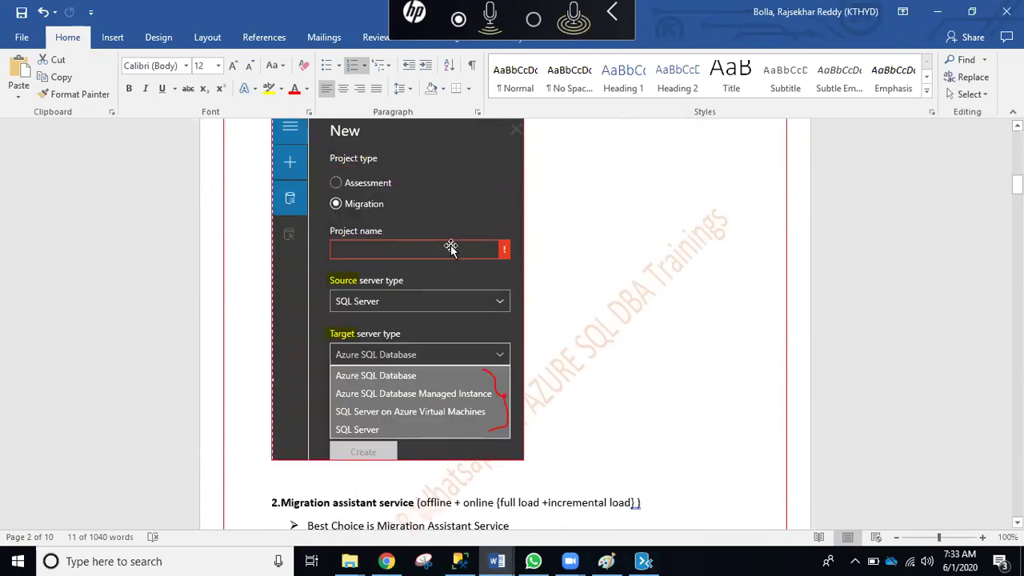
scroll(450, 246, "up", 12)
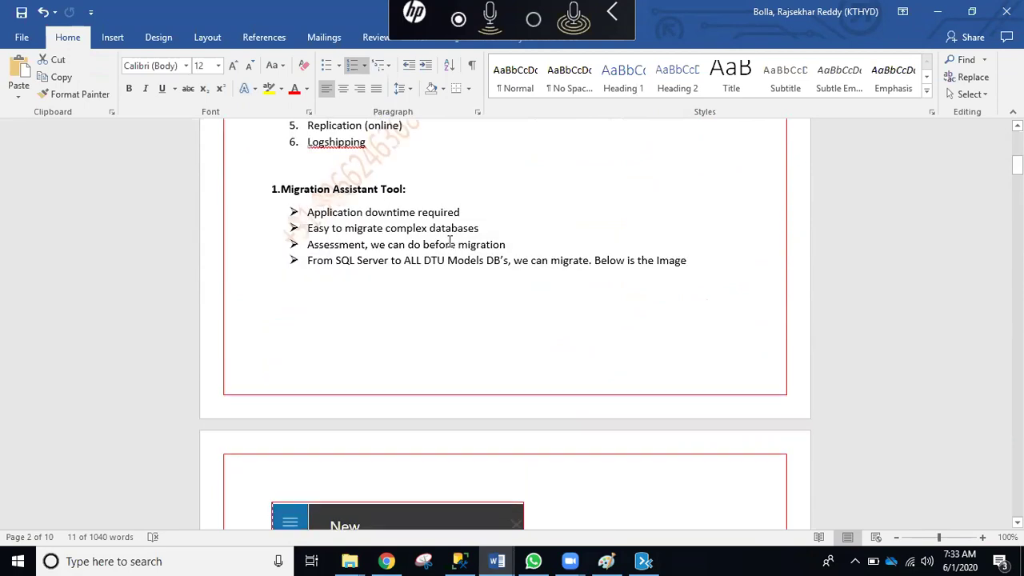
scroll(468, 276, "down", 15)
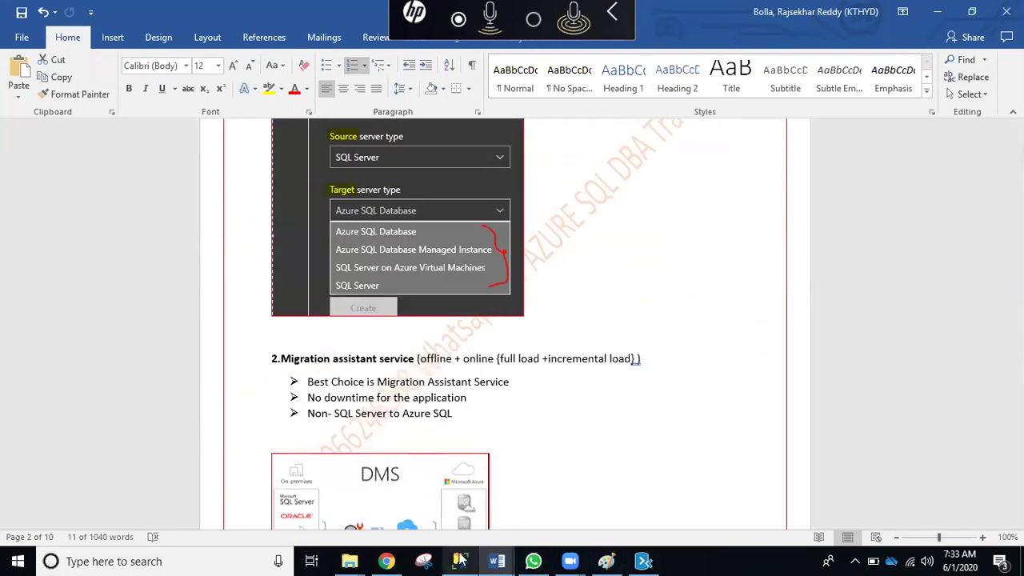
Switch to Data Migration Assistant and try to connect to dev11.database.windows.net as the source server with Windows Authentication
left_click(645, 561)
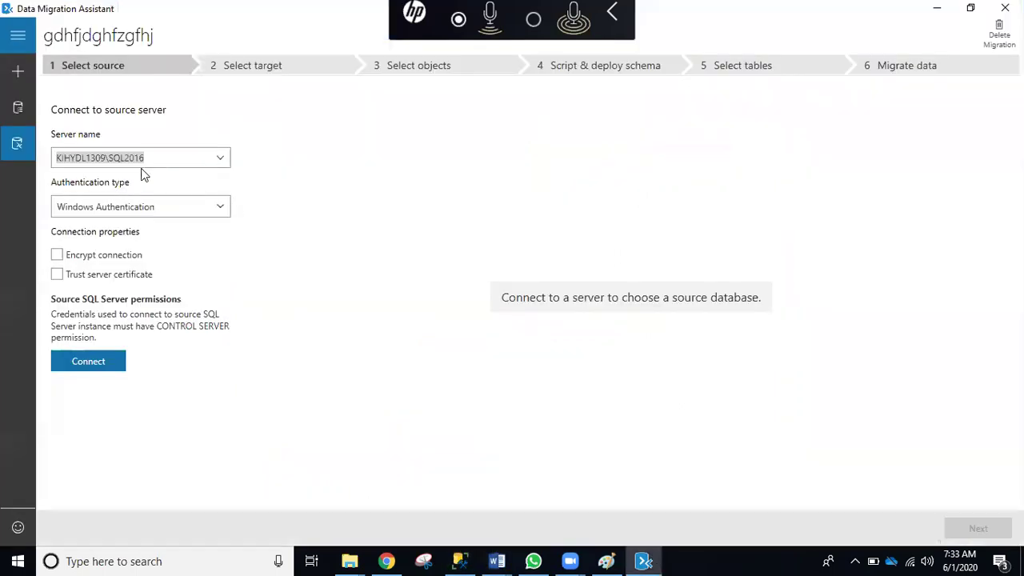
scroll(111, 157, "down", 1)
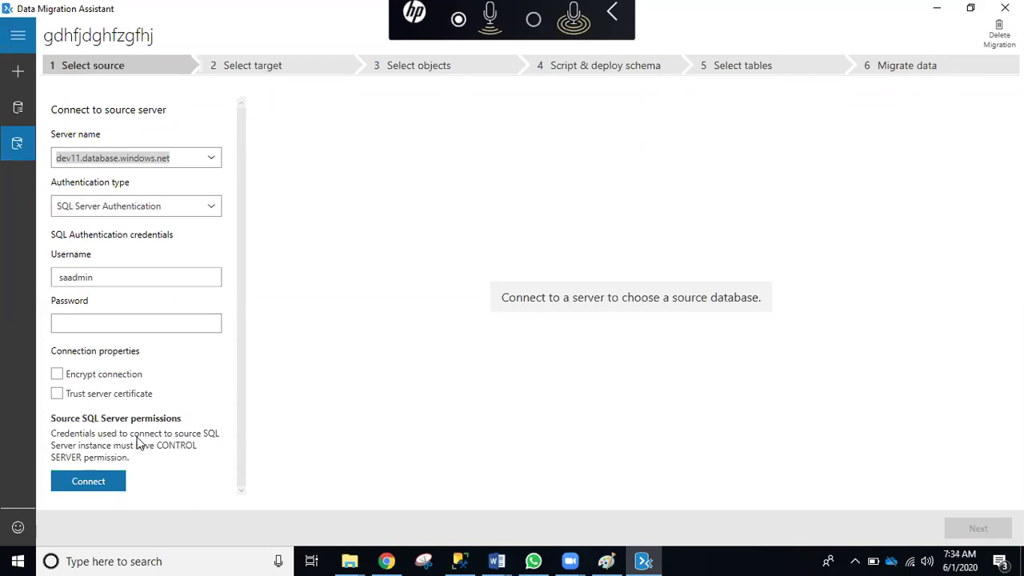
left_click(195, 207)
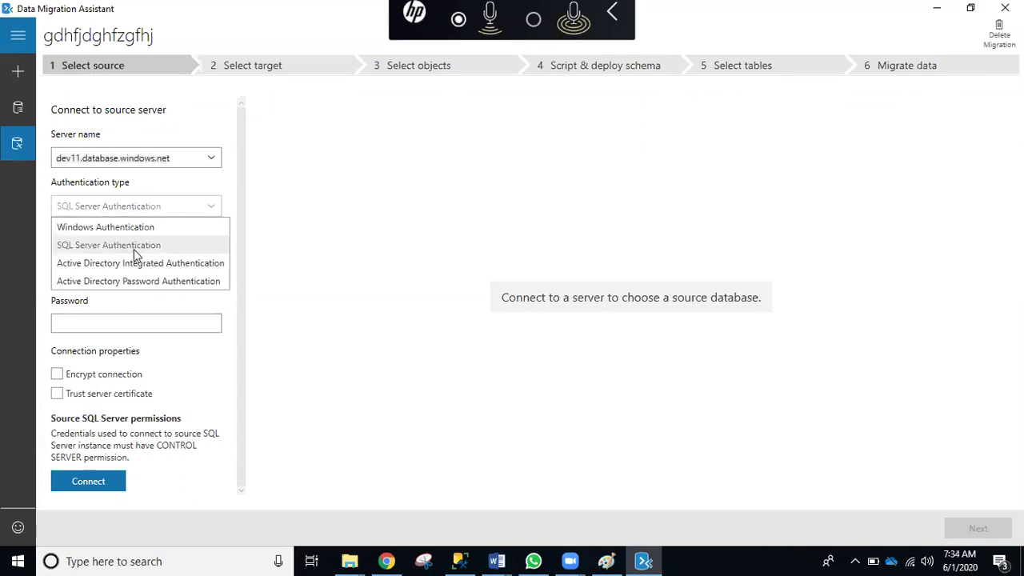
left_click(129, 229)
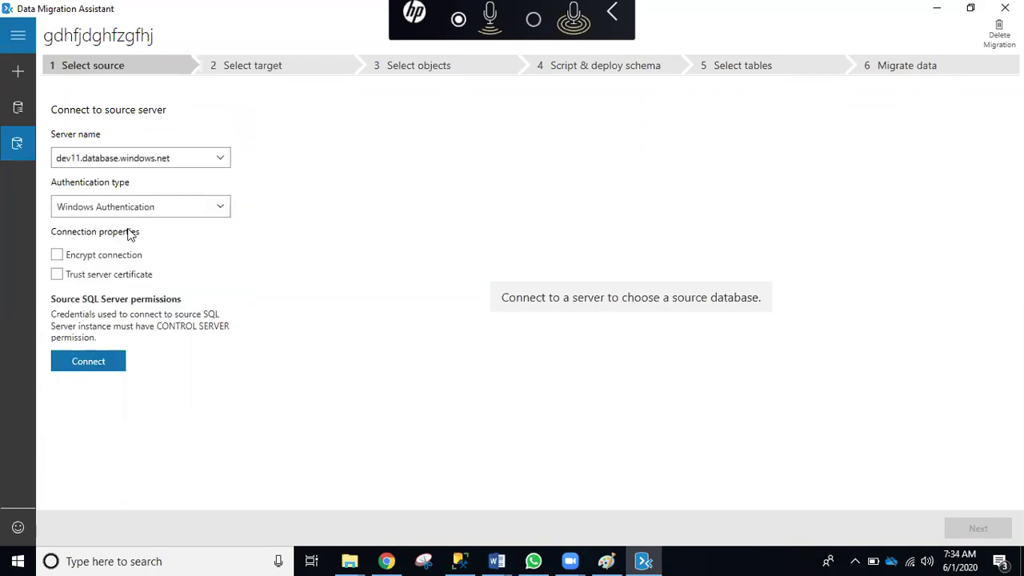
left_click(87, 361)
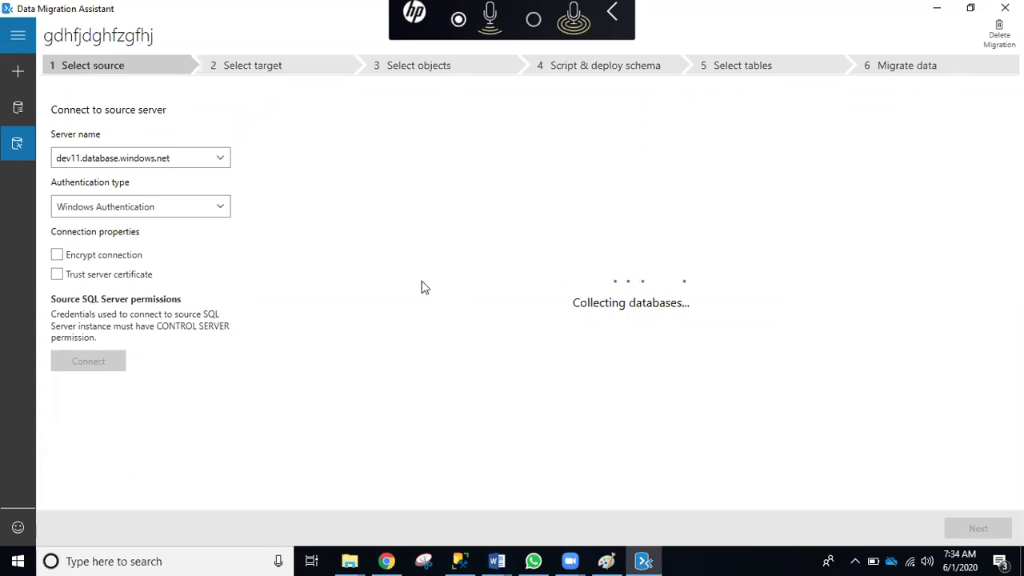
Connect to the source server KIHYDL1309\SQL2016, select the DBA database for migration and proceed to the target selection
left_click(220, 157)
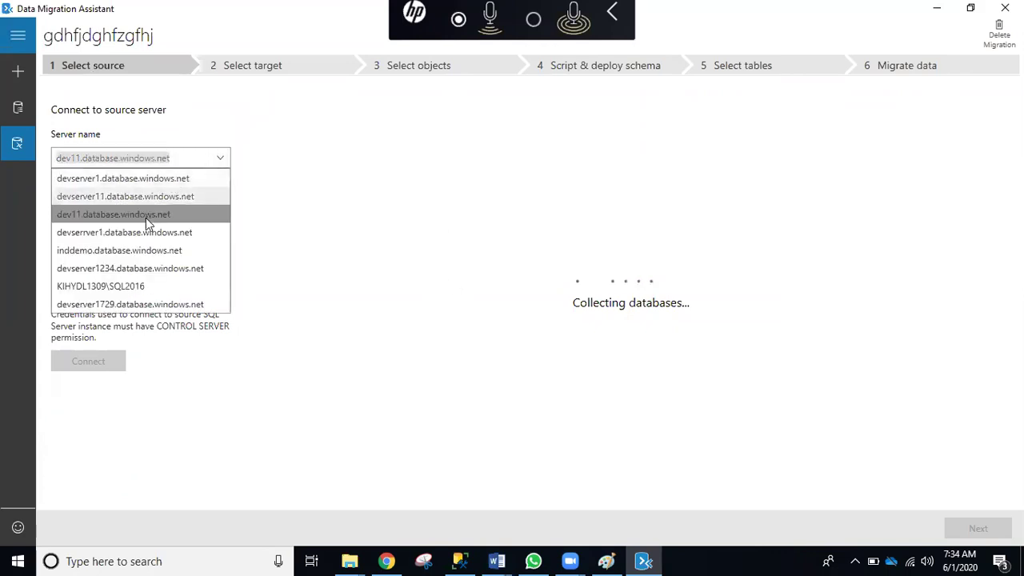
left_click(153, 286)
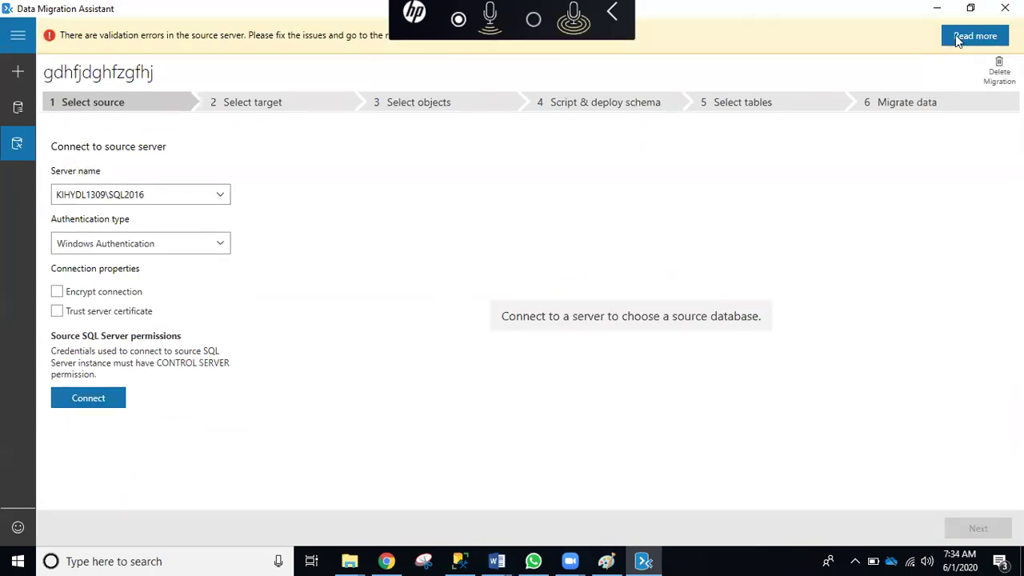
left_click(88, 398)
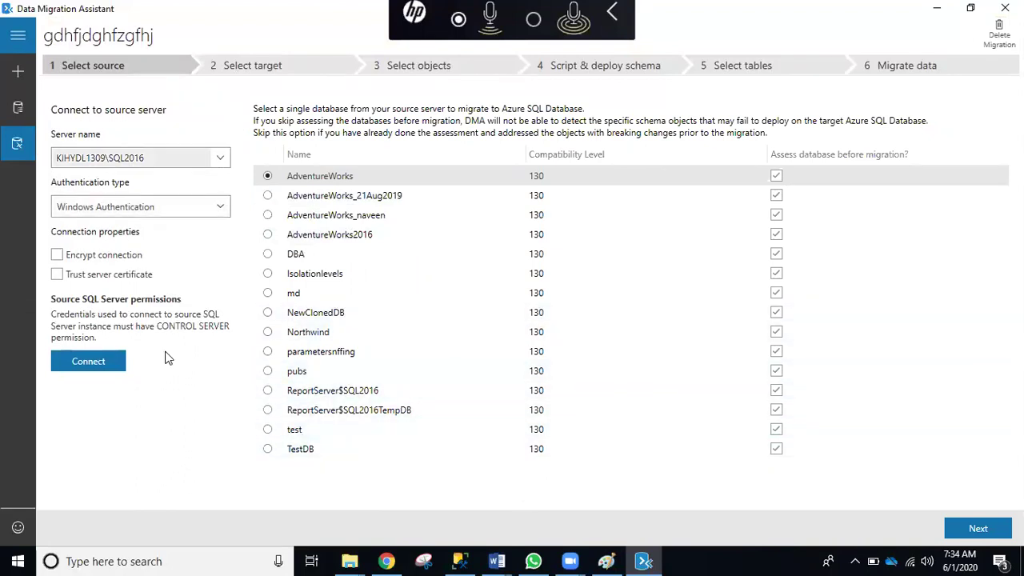
left_click(74, 365)
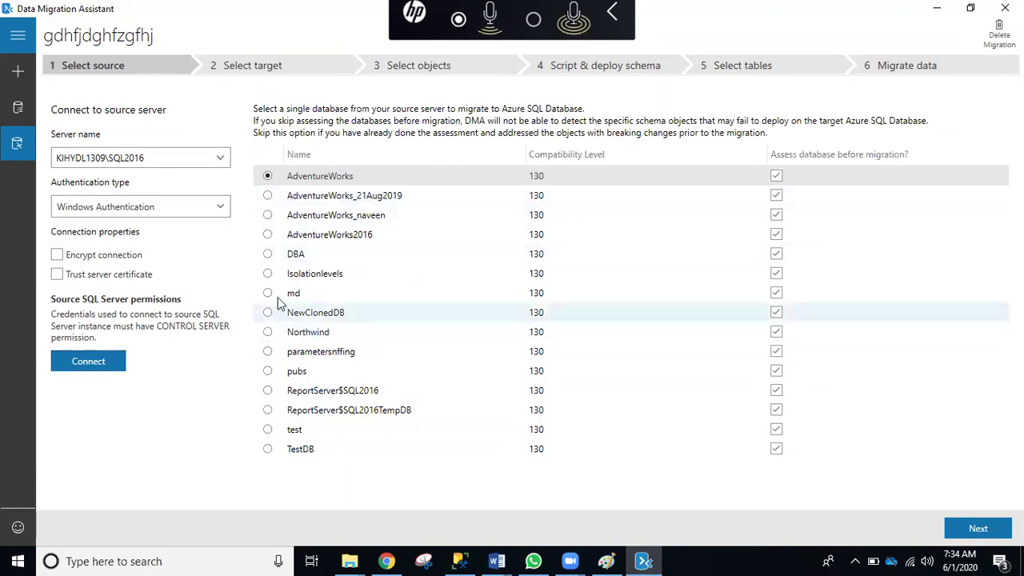
left_click(268, 255)
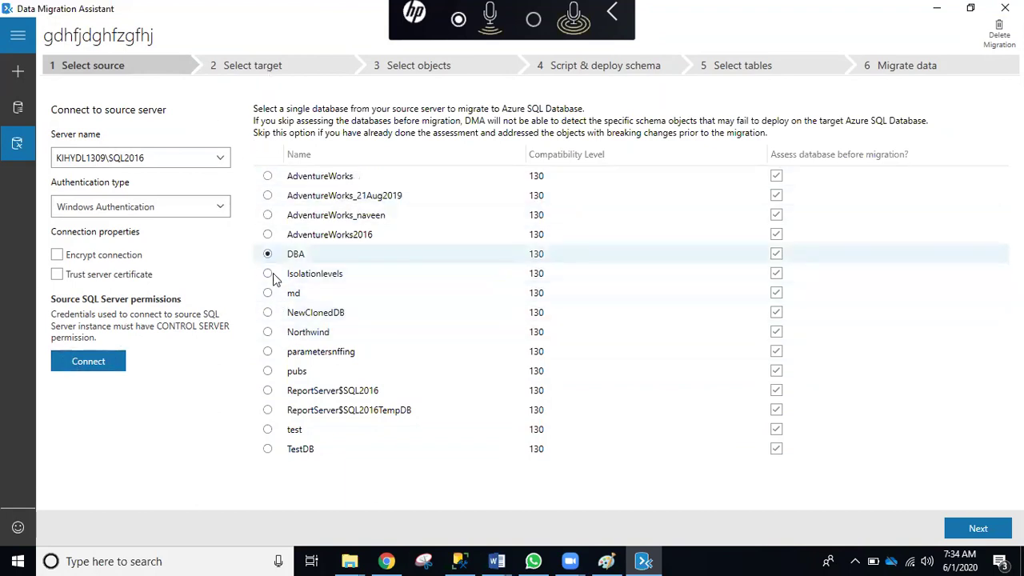
left_click(972, 529)
left_click(219, 173)
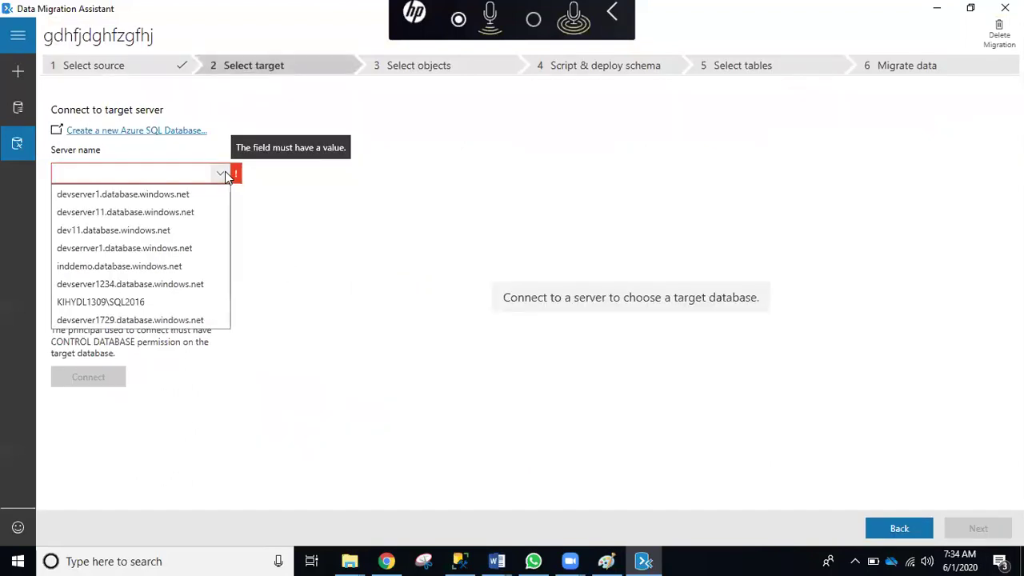
left_click(183, 280)
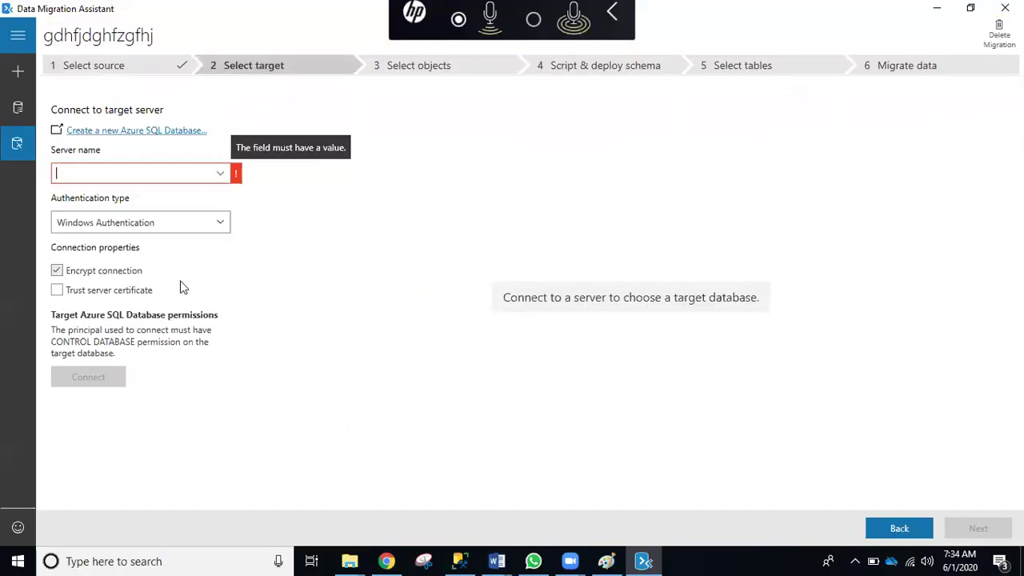
Start a new Migration project named dfgdhjgkdfas with Azure SQL Database Managed Instance as the target server type
left_click(18, 71)
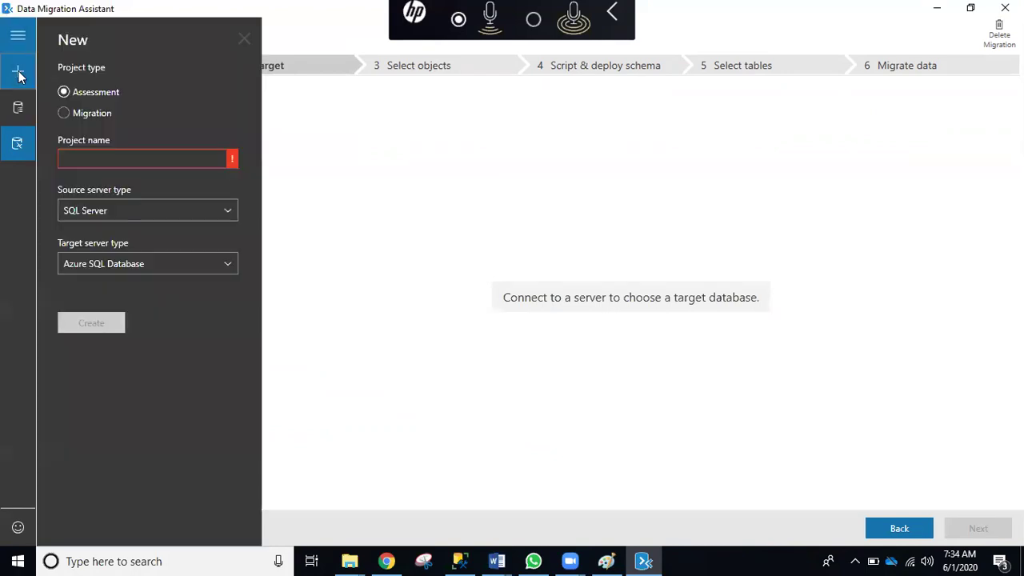
left_click(100, 115)
left_click(134, 158)
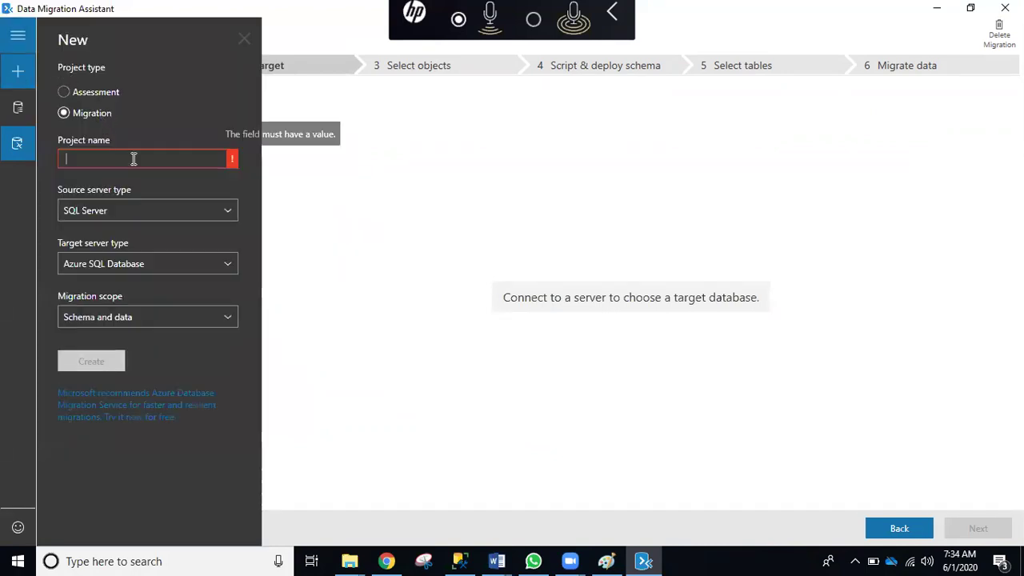
type("dfgdhjgkdfas")
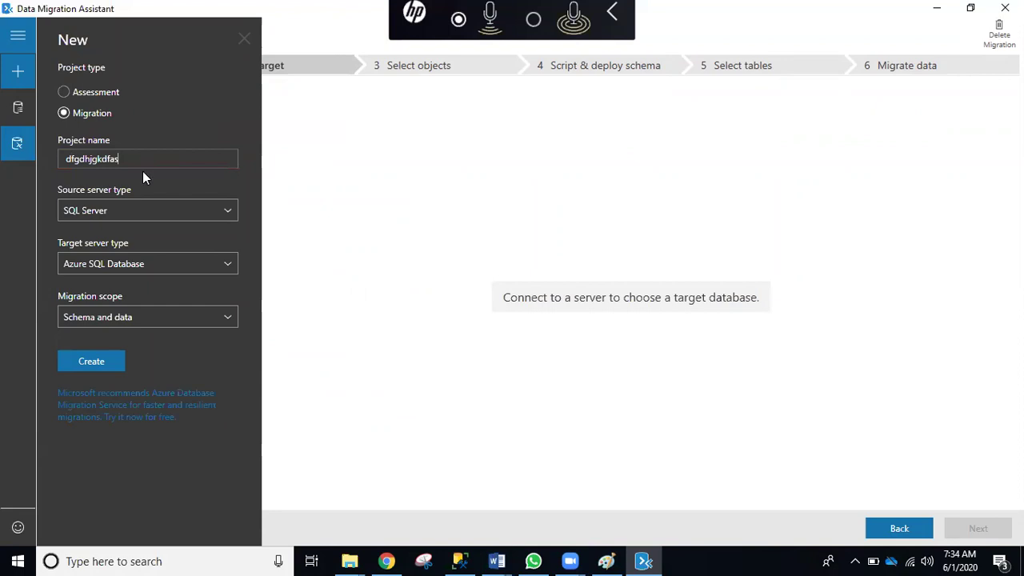
left_click(131, 264)
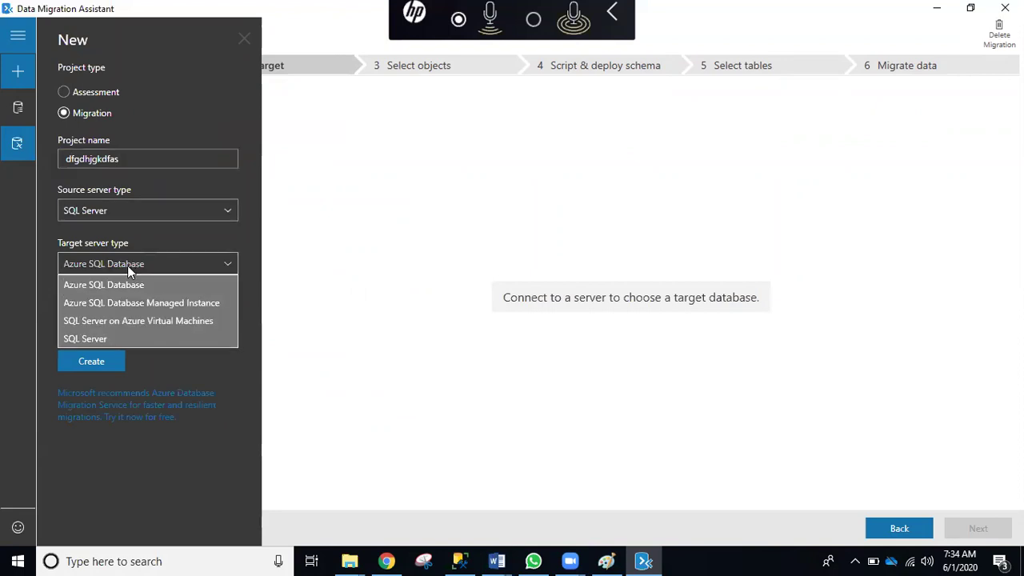
left_click(163, 304)
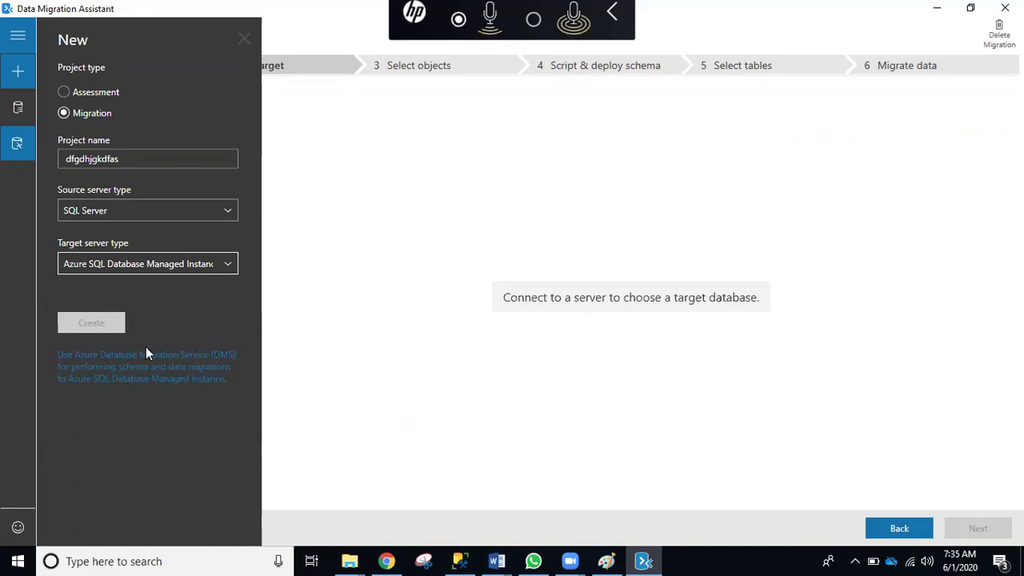
Create the project with target type SQL Server on Azure Virtual Machines, overwriting the existing migration, and choose KIHYDL1309\SQL2016 as its source server
left_click(229, 268)
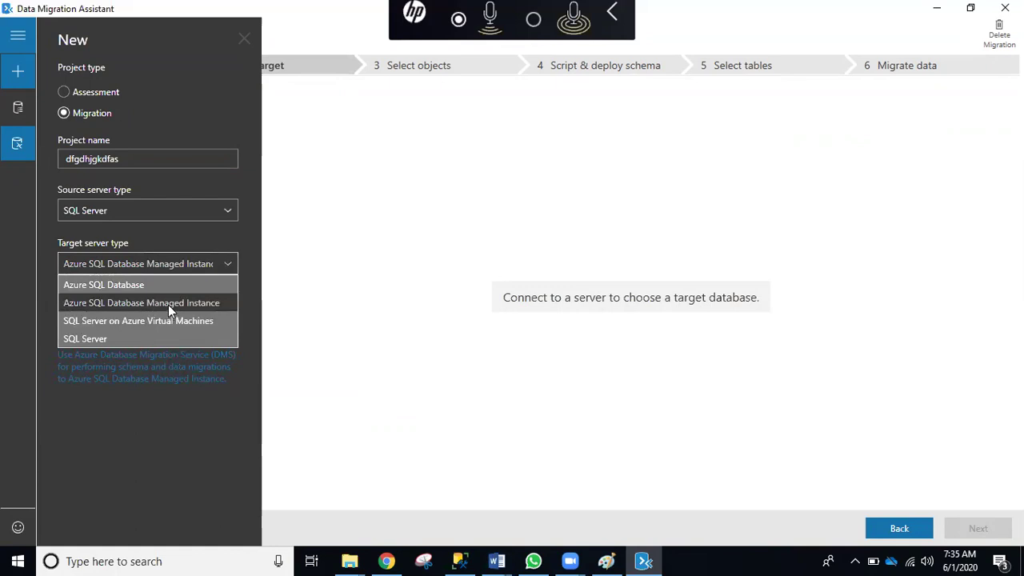
left_click(185, 320)
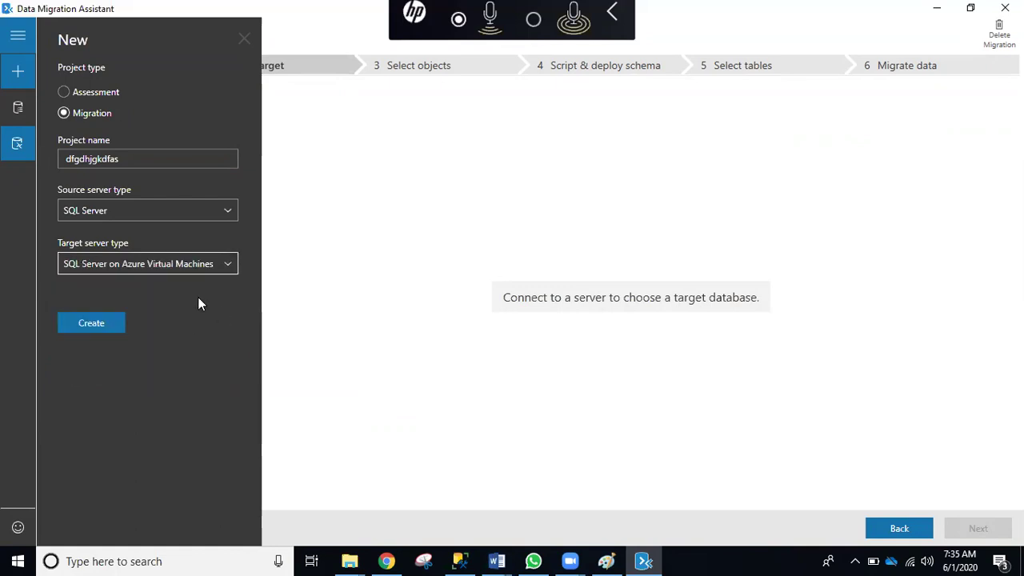
left_click(92, 322)
left_click(86, 323)
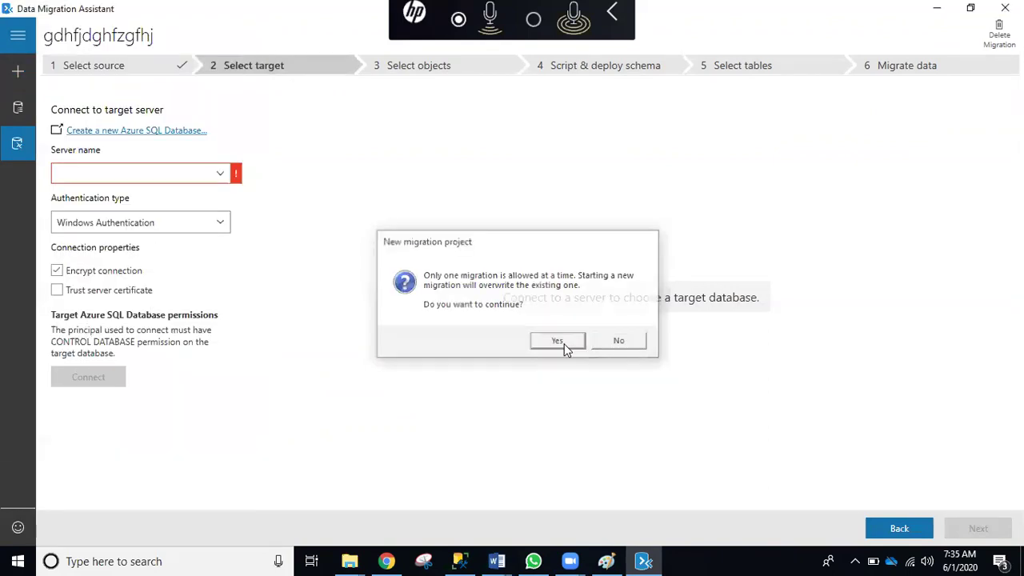
left_click(557, 342)
left_click(220, 150)
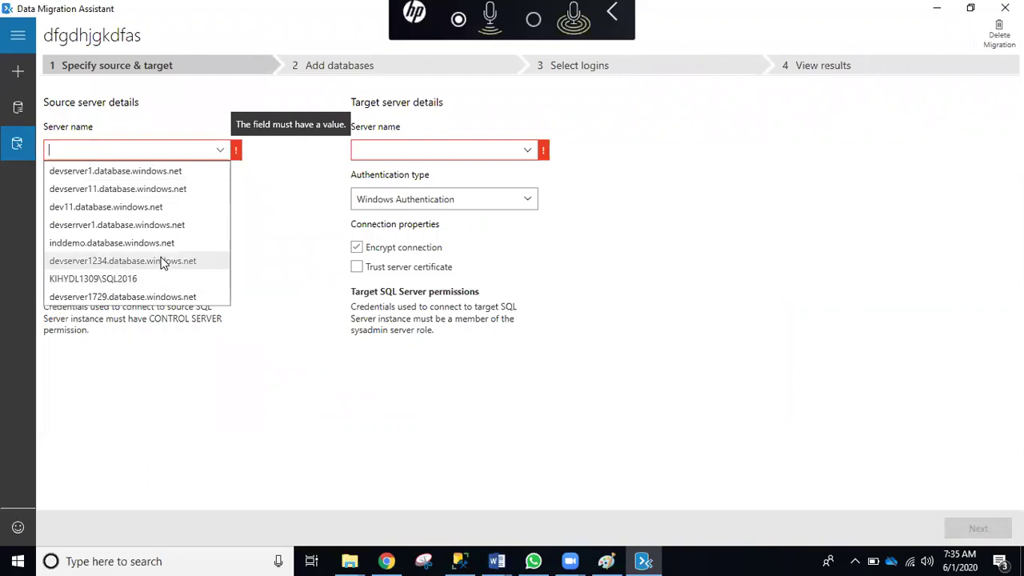
left_click(156, 278)
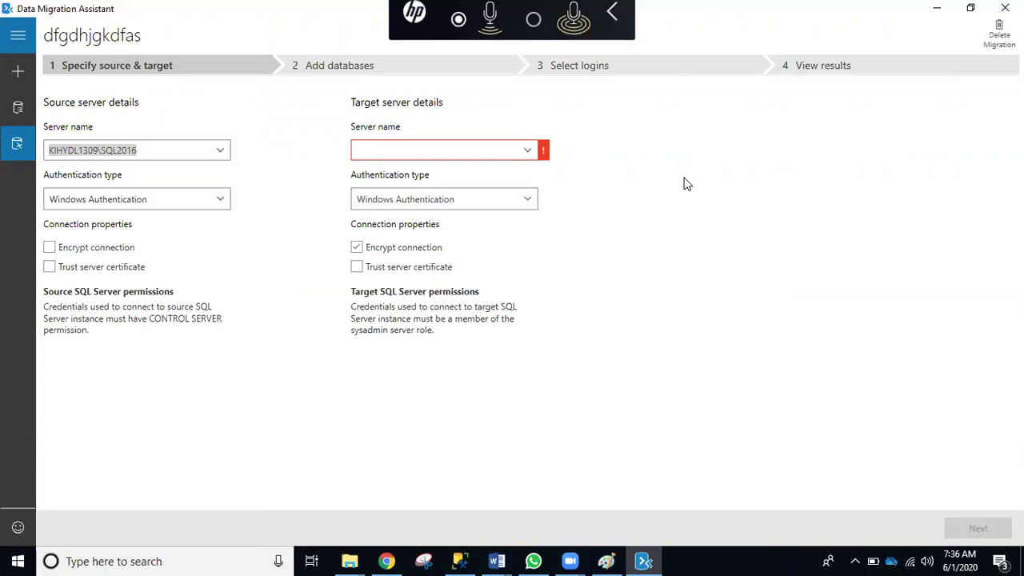
Switch to the AZURE SQL DBA Notes document in Word and select the Migration assistant service line in the migration tools list
left_click(496, 561)
left_click(567, 510)
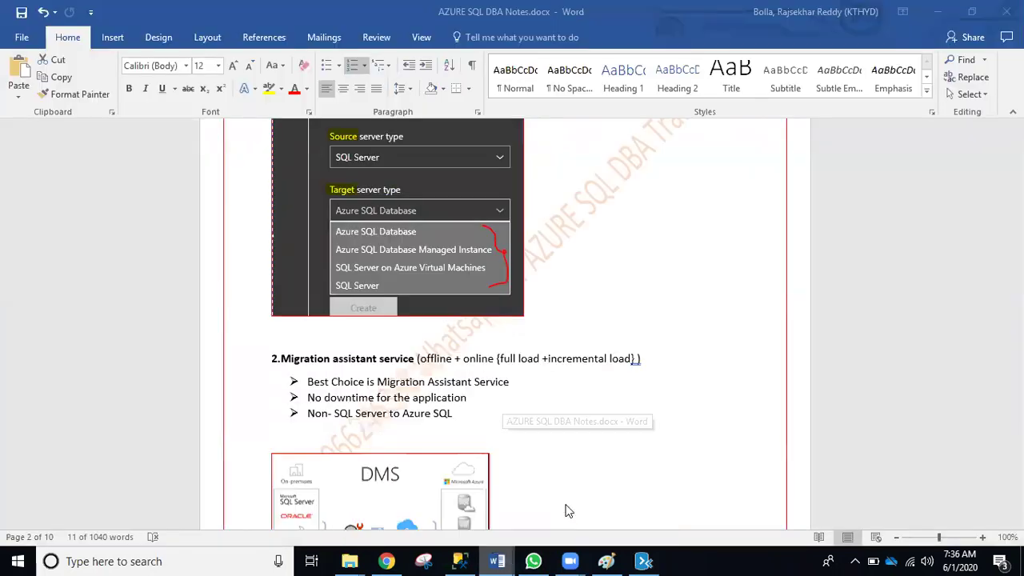
scroll(280, 256, "up", 10)
scroll(396, 336, "up", 3)
scroll(392, 368, "down", 3)
key("Left")
left_click_drag(379, 260, 454, 257)
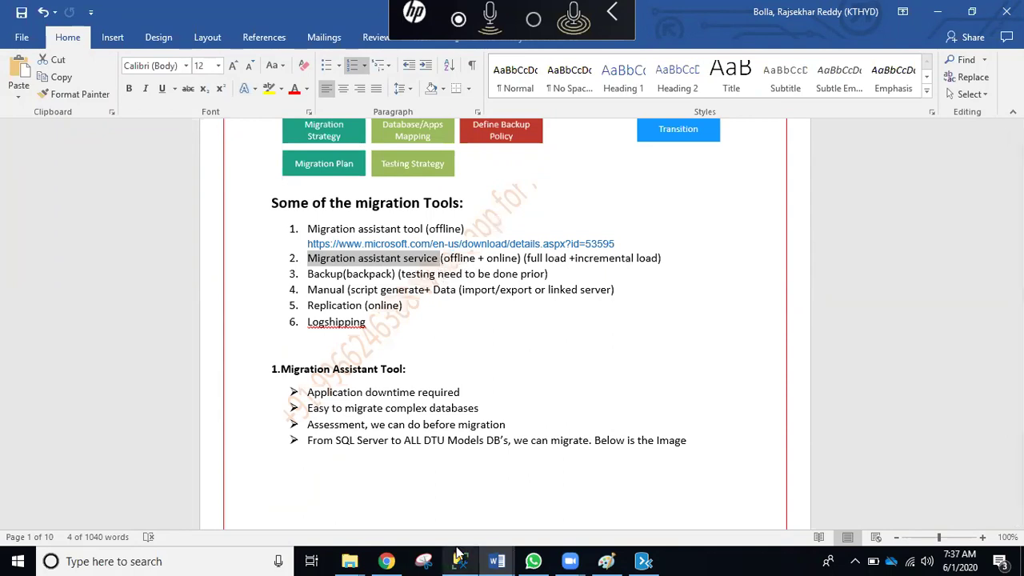
left_click(587, 310)
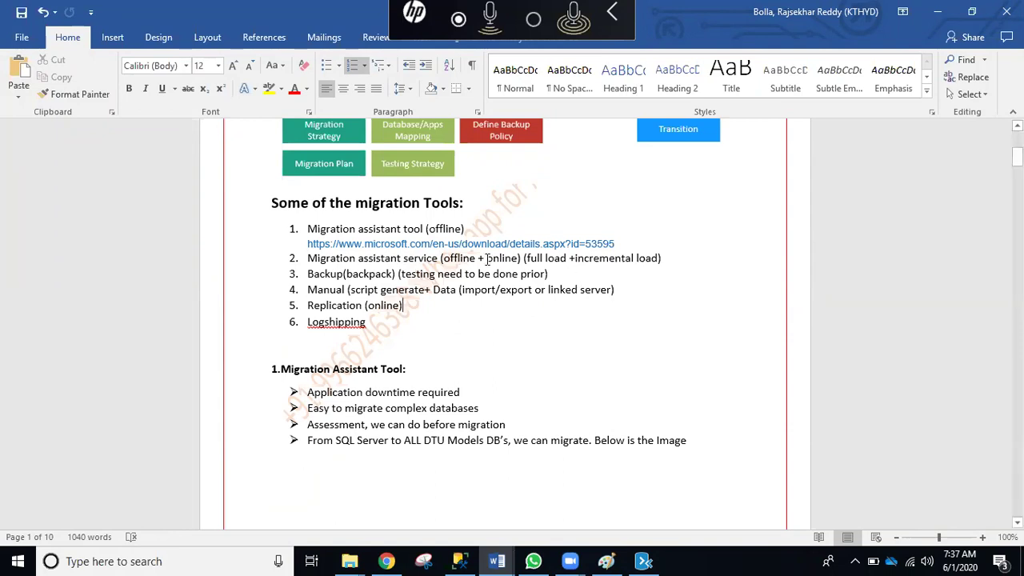
left_click_drag(671, 257, 309, 258)
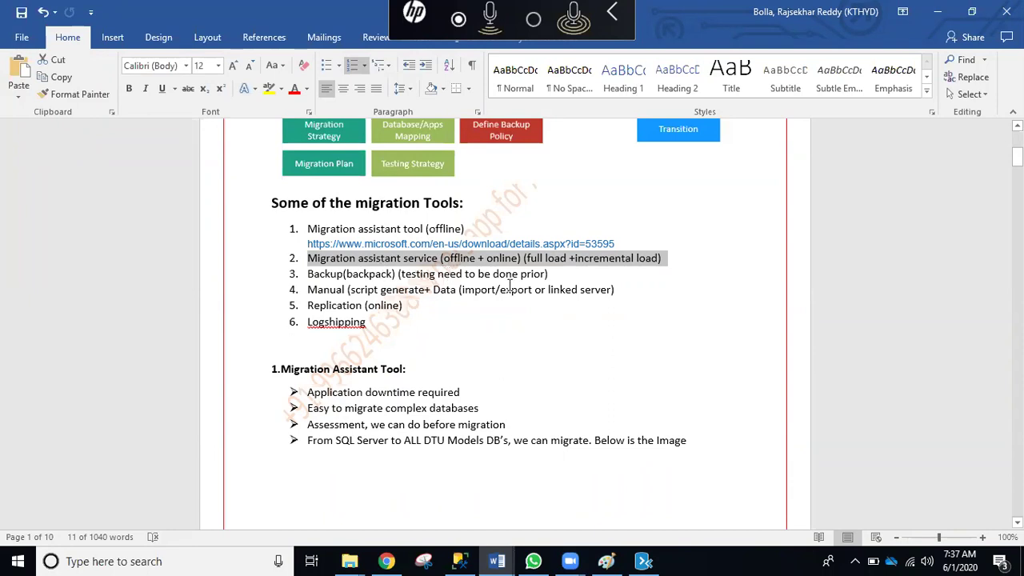
Switch to Paint and draw a circled 8 TB below the on-premises DBA circle, an arrow towards Azure, and a ticked arrow pointing back to on-premises
left_click(609, 560)
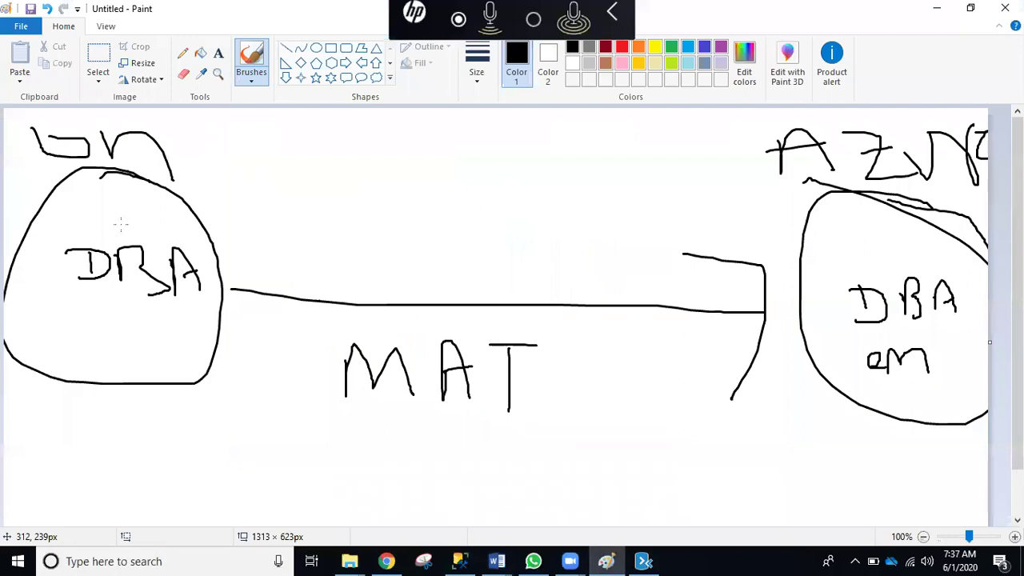
mouse_move(28, 415)
left_mouse_down()
mouse_move(56, 436)
mouse_move(74, 418)
mouse_move(169, 418)
mouse_move(149, 464)
mouse_move(205, 444)
mouse_move(201, 467)
left_mouse_up()
left_click_drag(79, 390, 229, 513)
left_click_drag(164, 416, 240, 515)
mouse_move(250, 461)
left_mouse_down()
mouse_move(878, 445)
mouse_move(796, 509)
left_mouse_up()
mouse_move(373, 140)
left_mouse_down()
mouse_move(254, 168)
mouse_move(289, 215)
mouse_move(461, 113)
left_mouse_up()
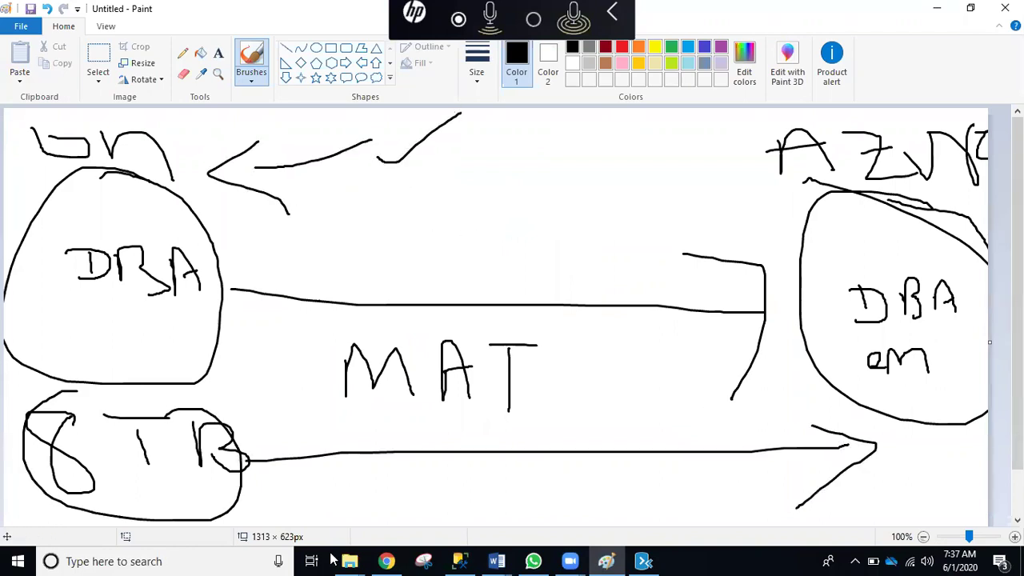